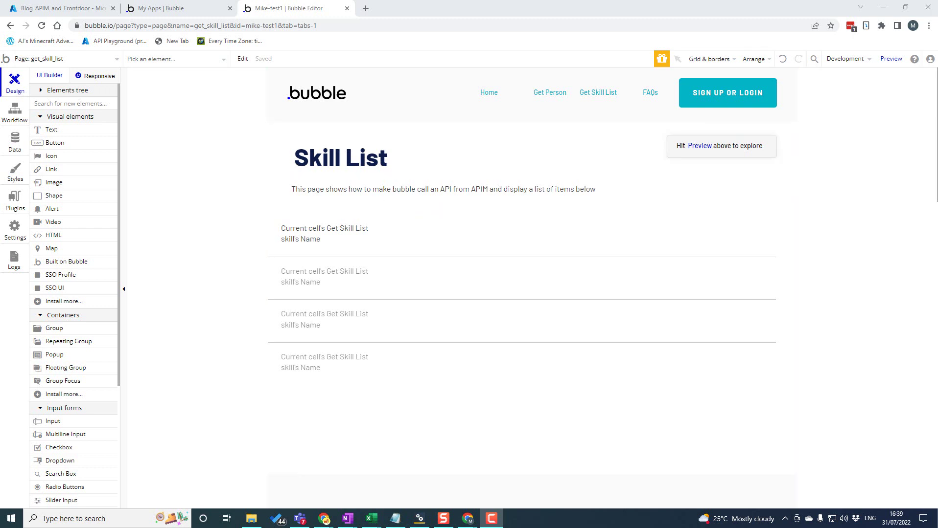
Step: Switch to the Azure portal and open the Bubble Demo API in the ms-blog-apim API Management service, widening the API list
{"action": "left_click", "coordinate": [71, 10]}
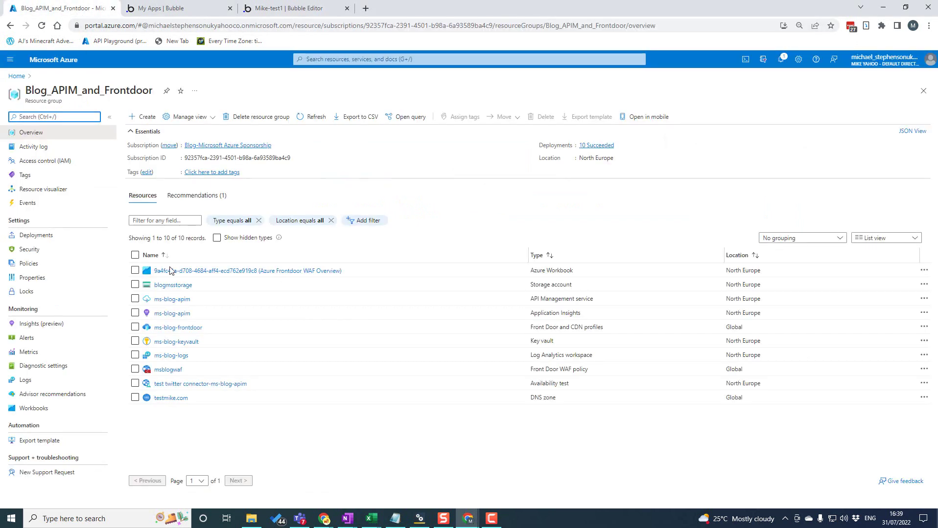
{"action": "left_click", "coordinate": [164, 304]}
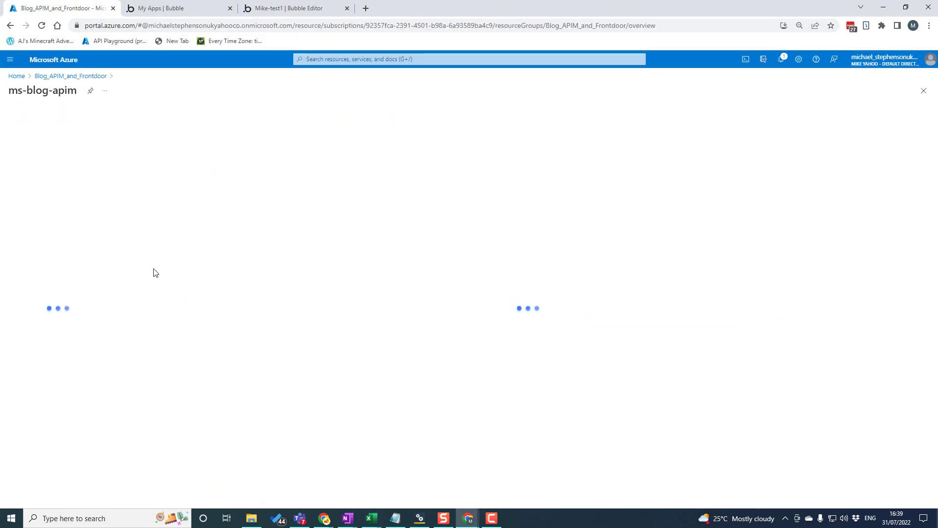
{"action": "left_click", "coordinate": [30, 283]}
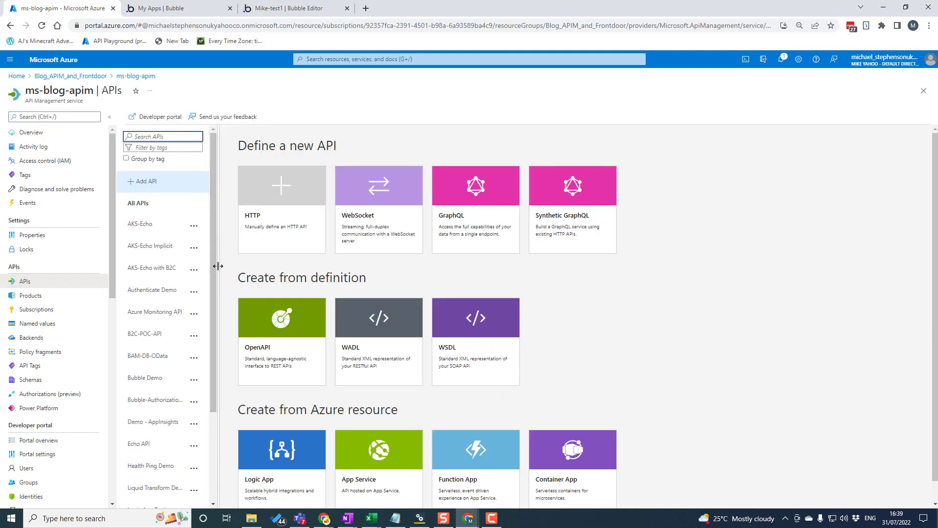
{"action": "left_click_drag", "start_coordinate": [217, 266], "coordinate": [343, 271]}
{"action": "left_click", "coordinate": [159, 376]}
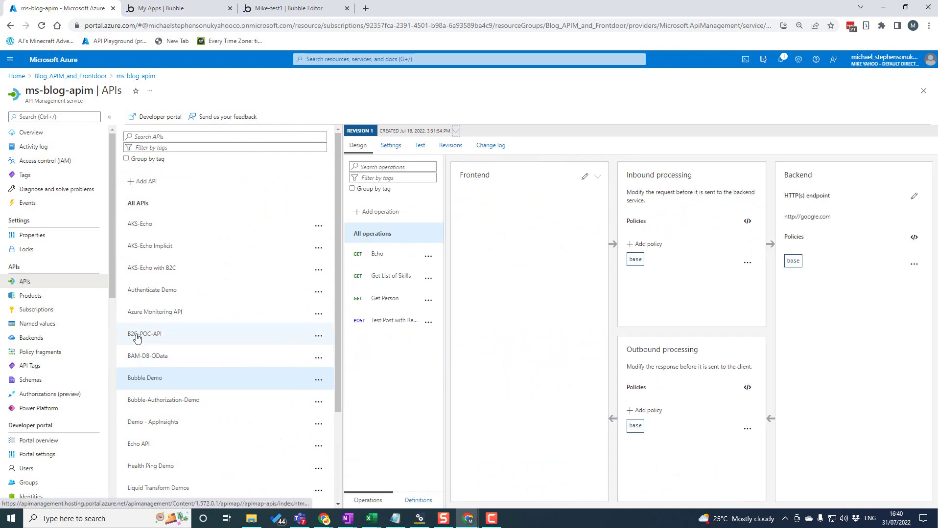
Step: Send a test request to the Get List of Skills operation of the Bubble Demo API
{"action": "left_click", "coordinate": [375, 282]}
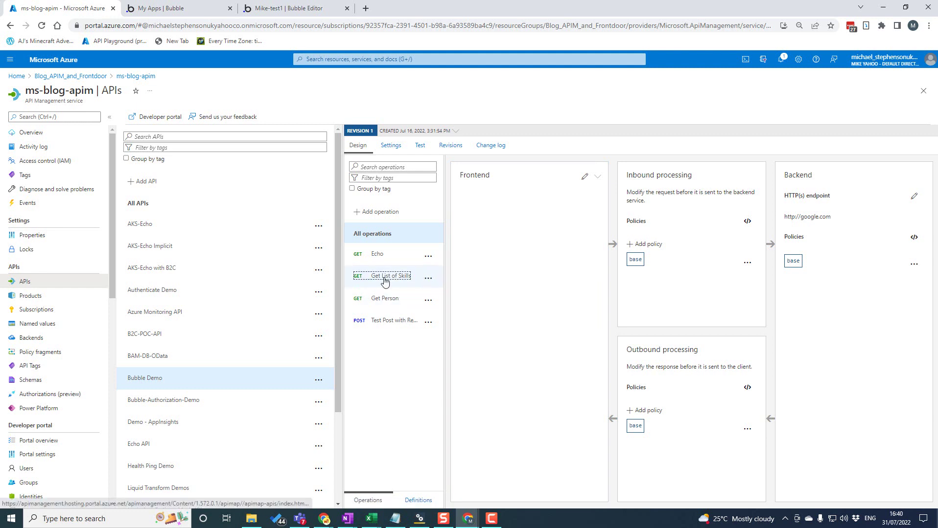
{"action": "left_click", "coordinate": [421, 148]}
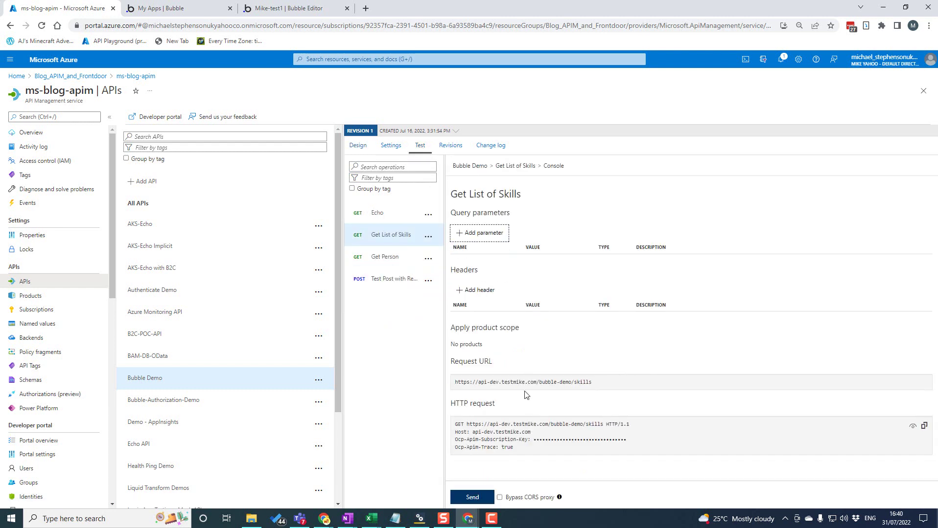
{"action": "left_click", "coordinate": [473, 494]}
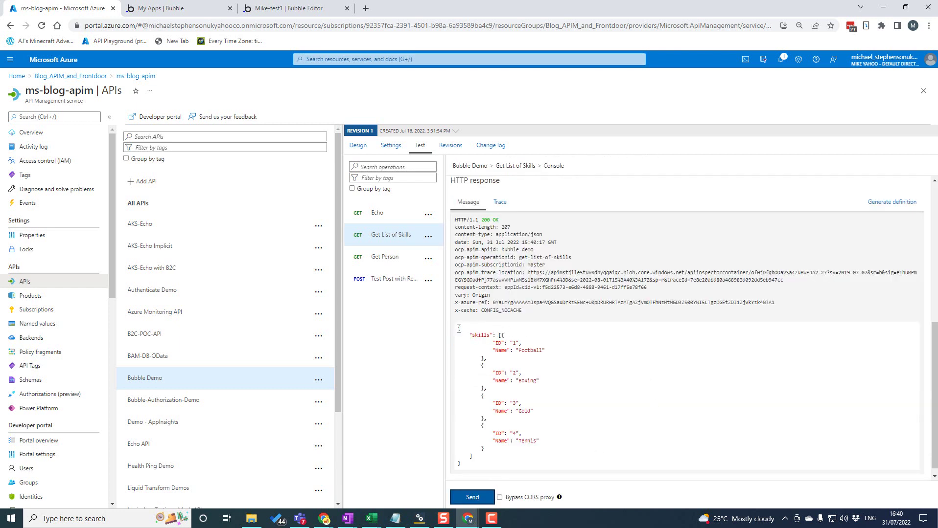
Step: Examine the JSON body of the test response, focusing on the skills array and its items
{"action": "left_click_drag", "start_coordinate": [458, 329], "coordinate": [523, 348]}
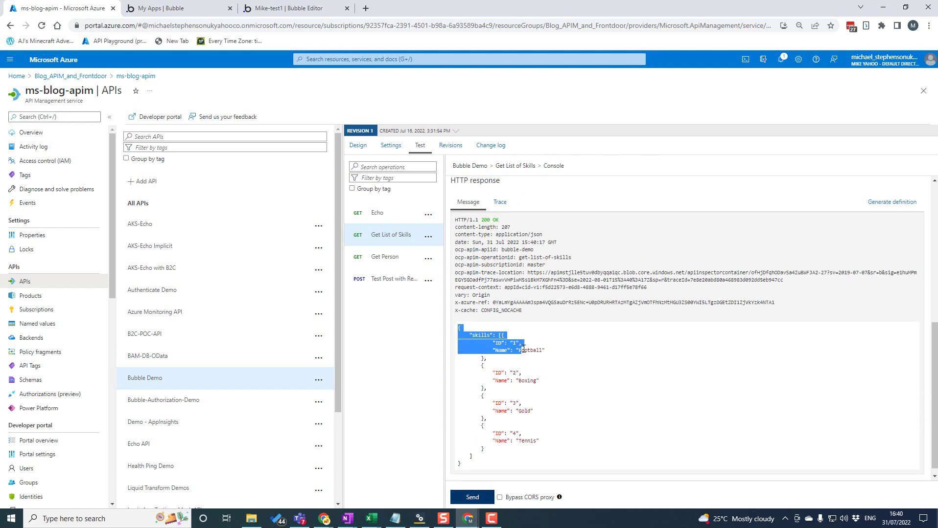
{"action": "left_click", "coordinate": [479, 335]}
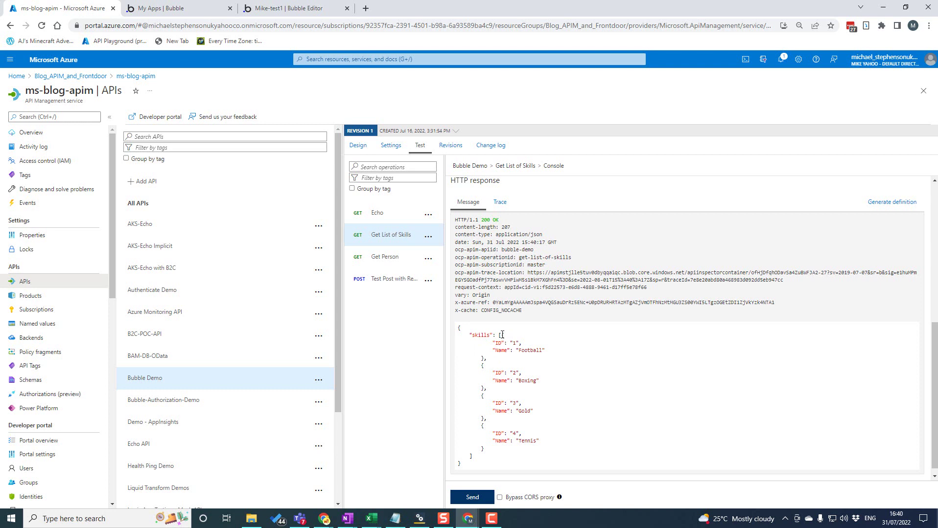
{"action": "left_click_drag", "start_coordinate": [499, 336], "coordinate": [559, 445]}
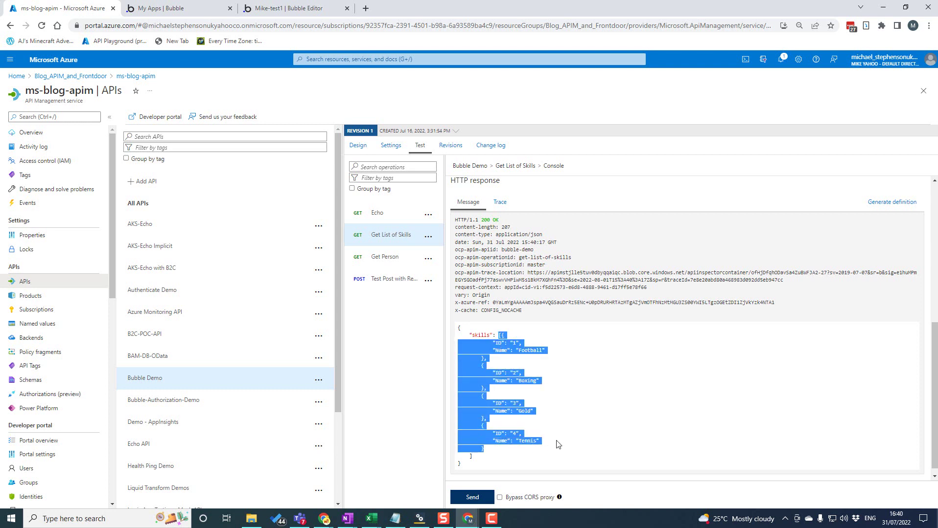
{"action": "left_click", "coordinate": [562, 419]}
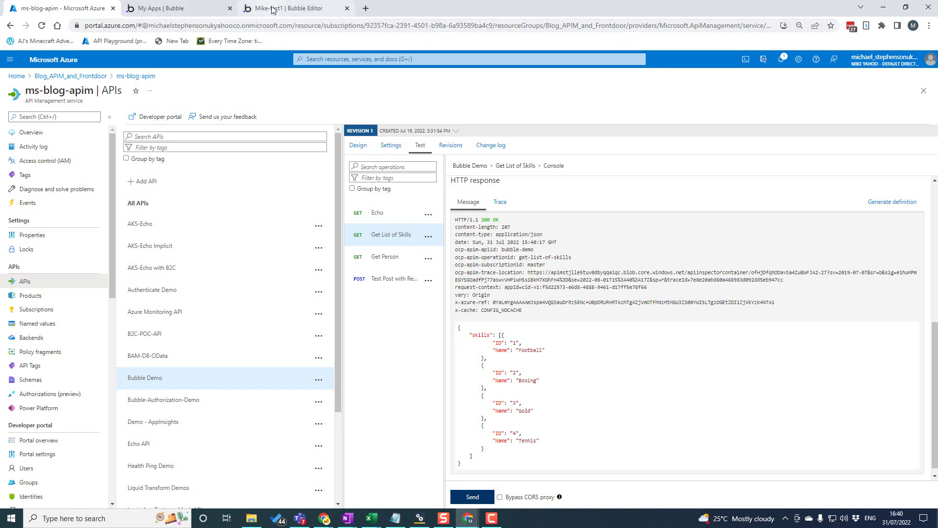
Step: Switch to the Mike-test1 app in the Bubble editor and view its list of pages and reusable elements
{"action": "left_click", "coordinate": [202, 10]}
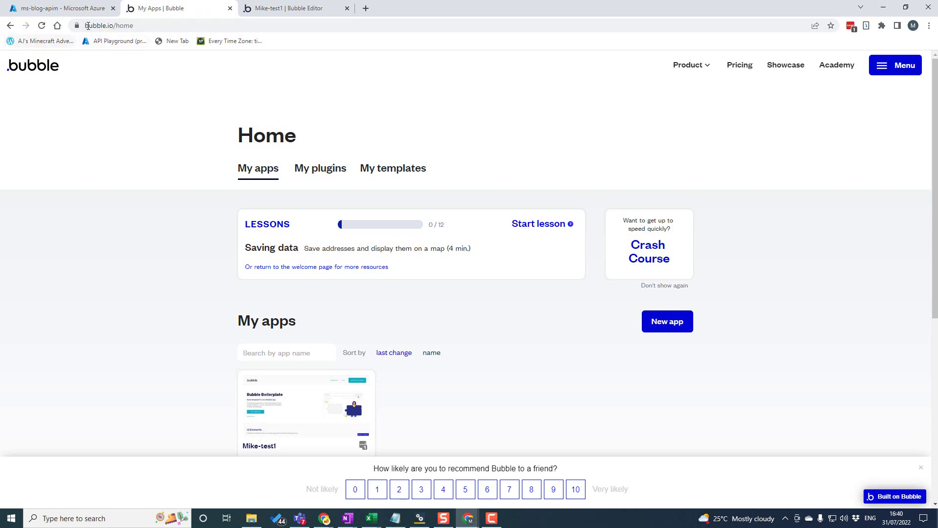
{"action": "left_click", "coordinate": [288, 5]}
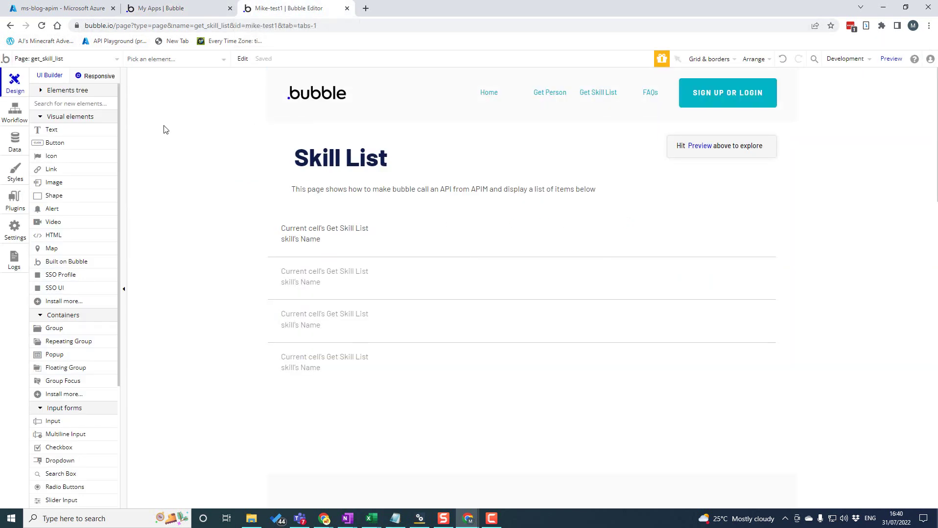
{"action": "left_click", "coordinate": [105, 60]}
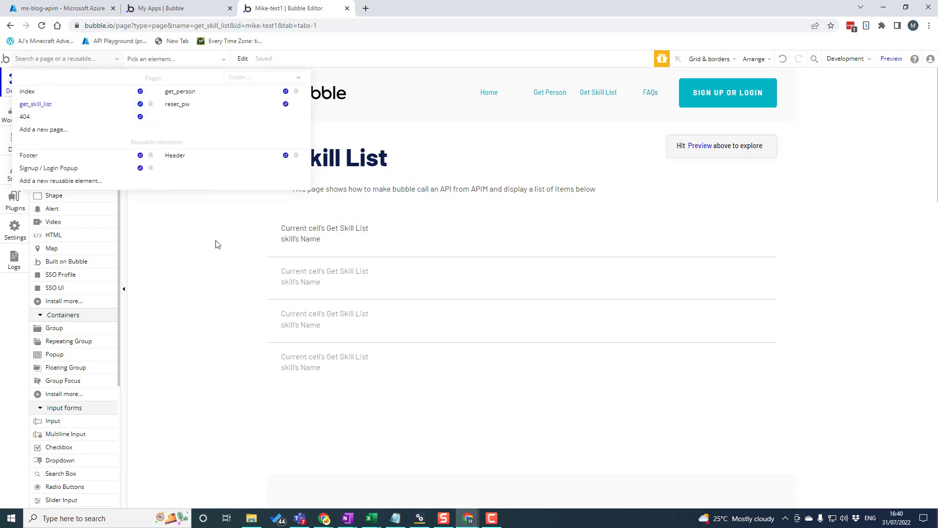
{"action": "left_click", "coordinate": [196, 231]}
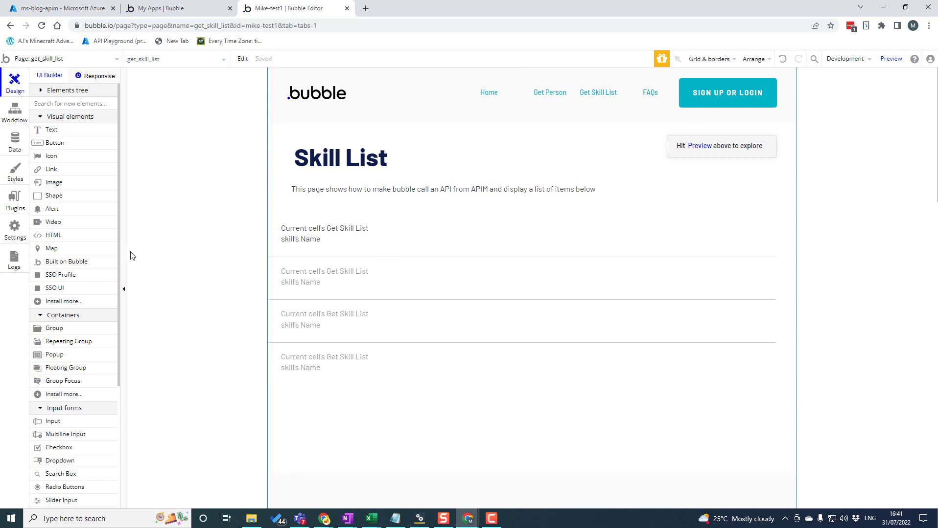
Step: View the app's installed plugins and search the plugin catalogue for "api" before returning to the API Connector
{"action": "left_click", "coordinate": [19, 199]}
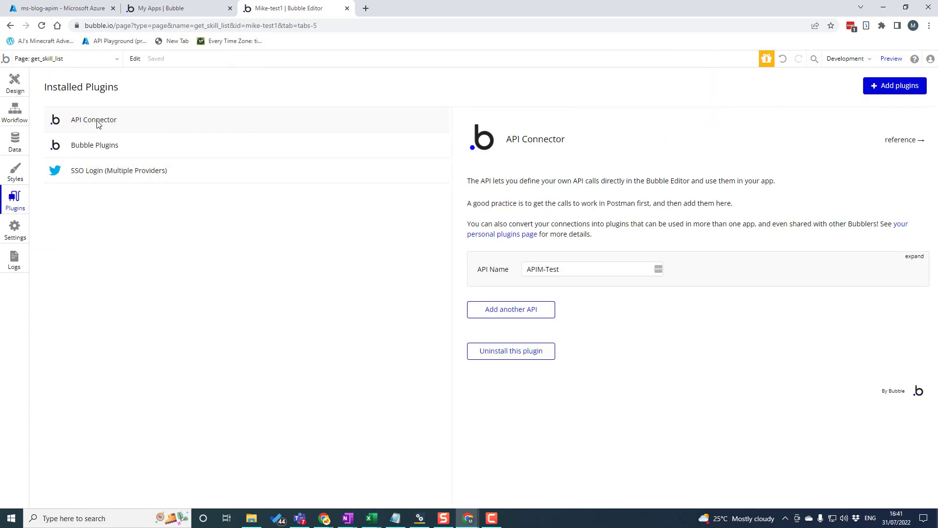
{"action": "left_click", "coordinate": [898, 87]}
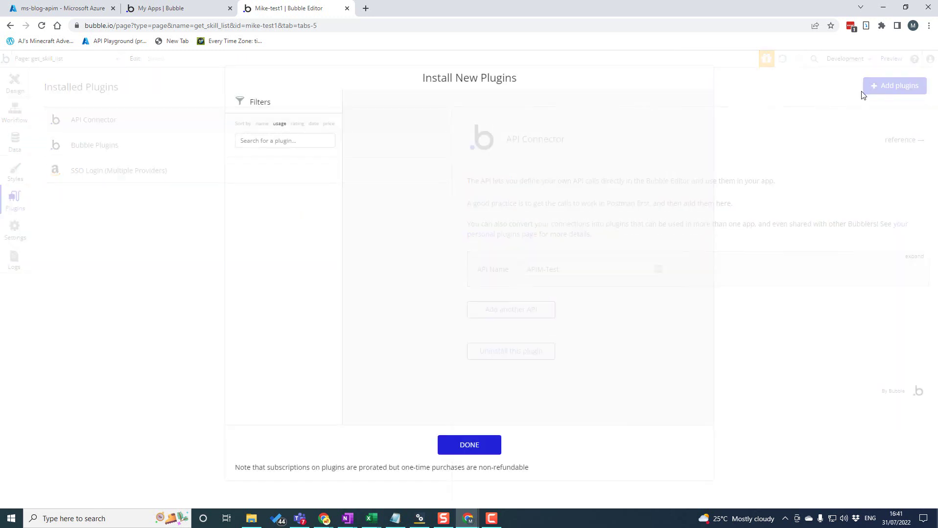
{"action": "type", "text": "api"}
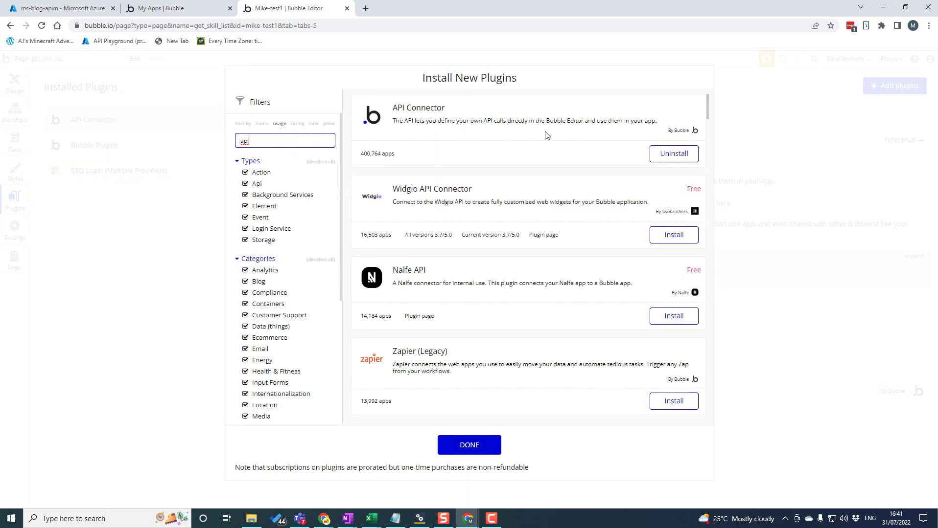
{"action": "left_click", "coordinate": [105, 130]}
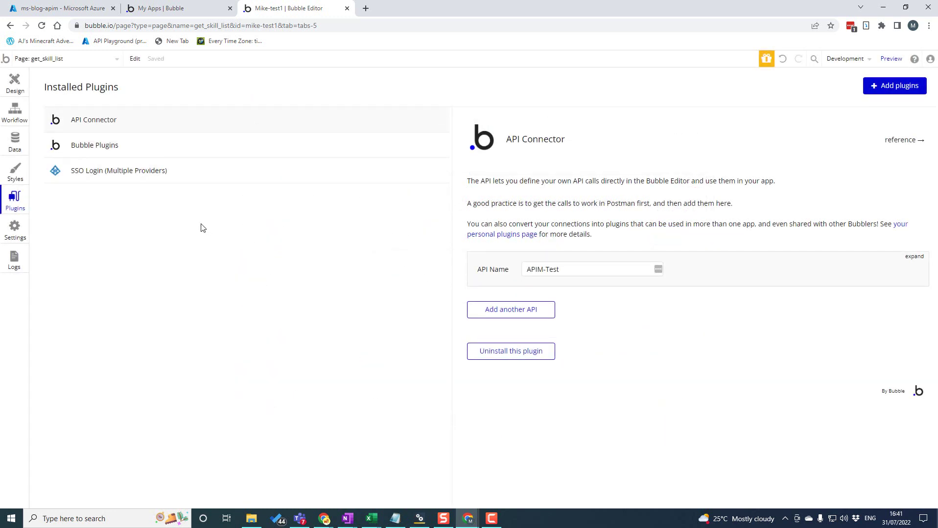
Step: Add another API to the API Connector and review its available authentication types
{"action": "left_click", "coordinate": [526, 316]}
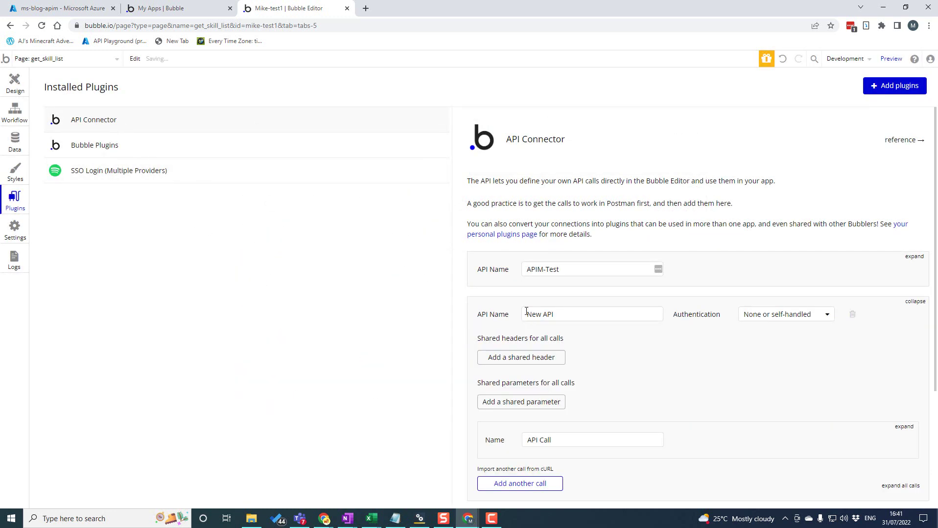
{"action": "left_click", "coordinate": [775, 318]}
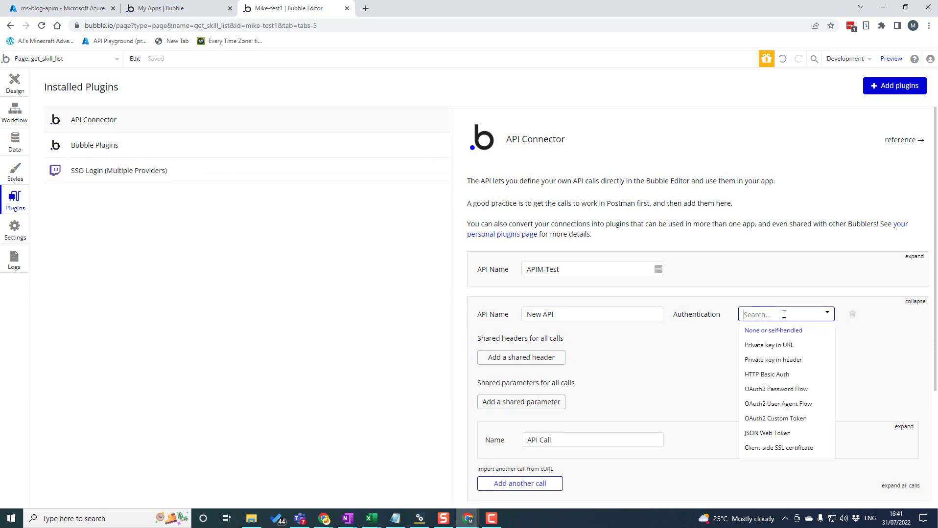
{"action": "left_click", "coordinate": [639, 313]}
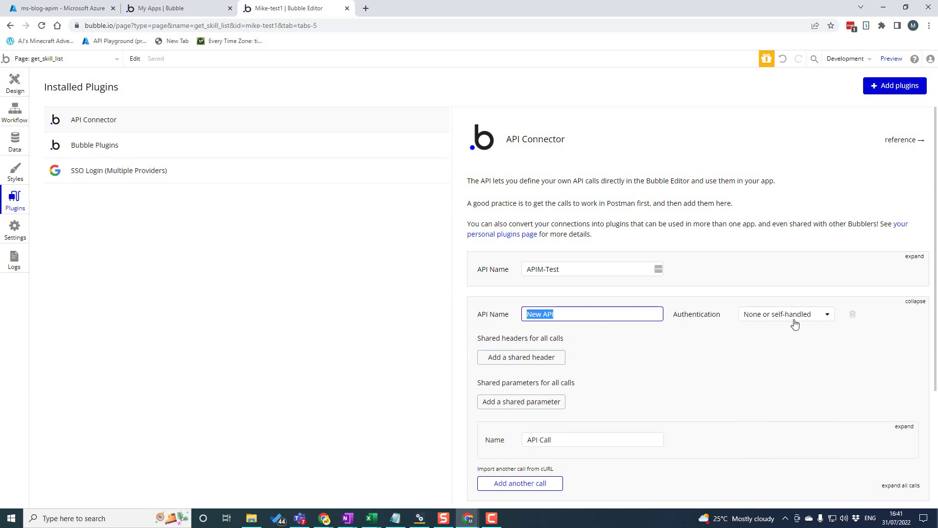
{"action": "left_click", "coordinate": [794, 323]}
{"action": "left_click", "coordinate": [627, 359]}
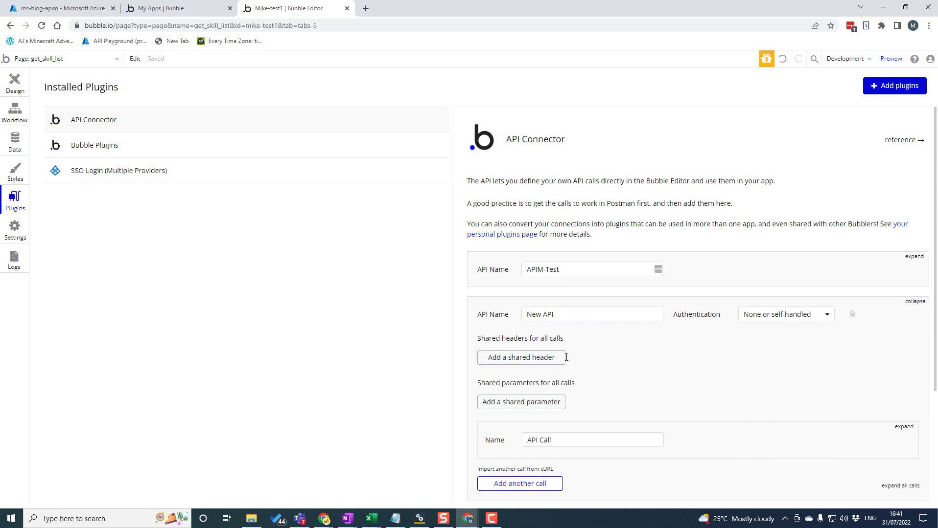
Step: Expand the new API's call to view its settings, and delete the new API from the API Connector
{"action": "scroll", "coordinate": [702, 377], "scroll_direction": "down", "scroll_amount": 2}
{"action": "scroll", "coordinate": [702, 376], "scroll_direction": "down", "scroll_amount": 2}
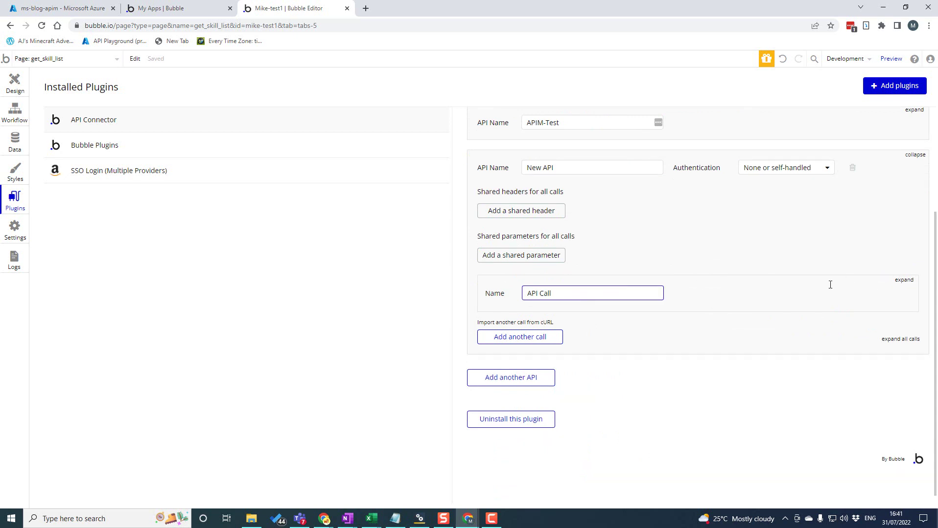
{"action": "left_click", "coordinate": [904, 280]}
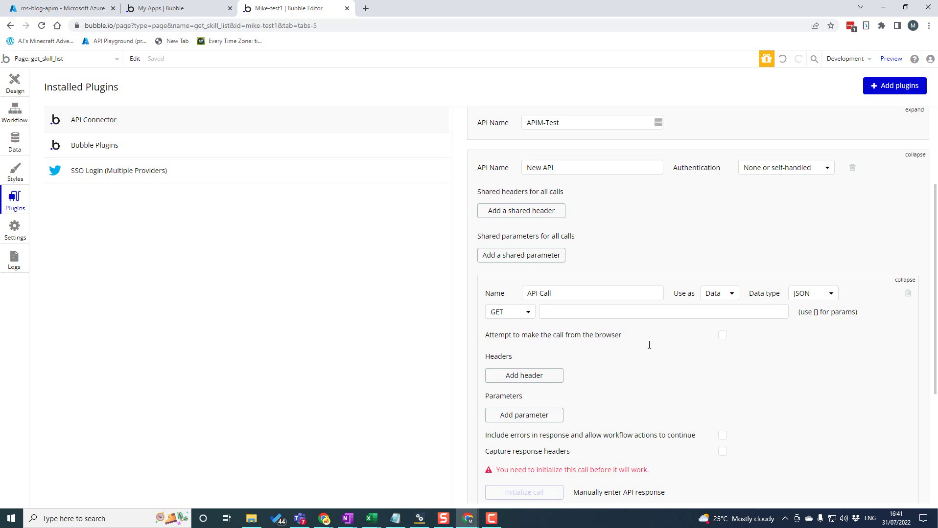
{"action": "left_click", "coordinate": [852, 167]}
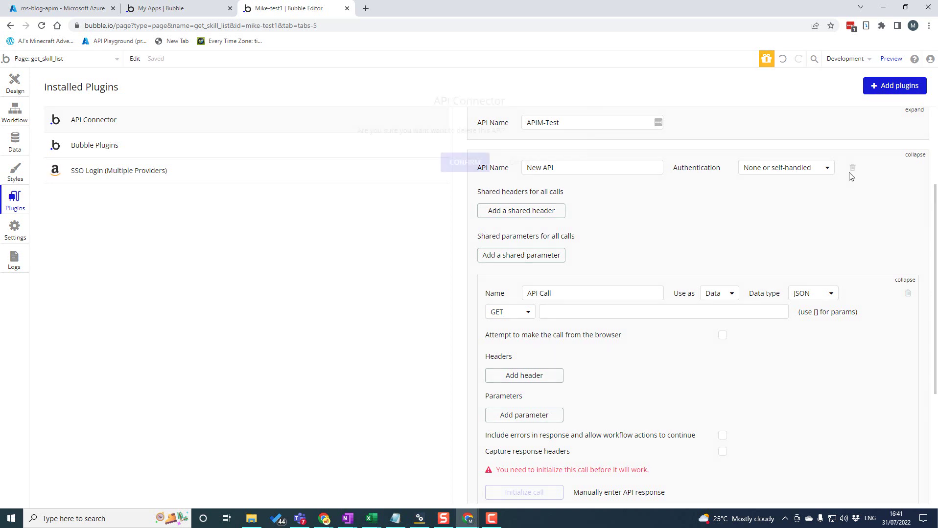
{"action": "left_click", "coordinate": [466, 169]}
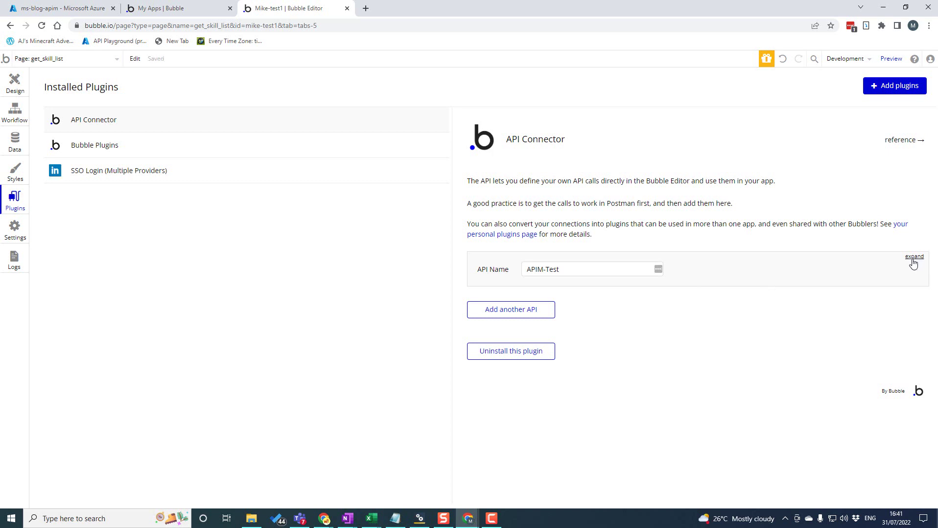
Step: Expand the APIM-Test API and examine its name, authentication key name and key value
{"action": "left_click", "coordinate": [913, 259]}
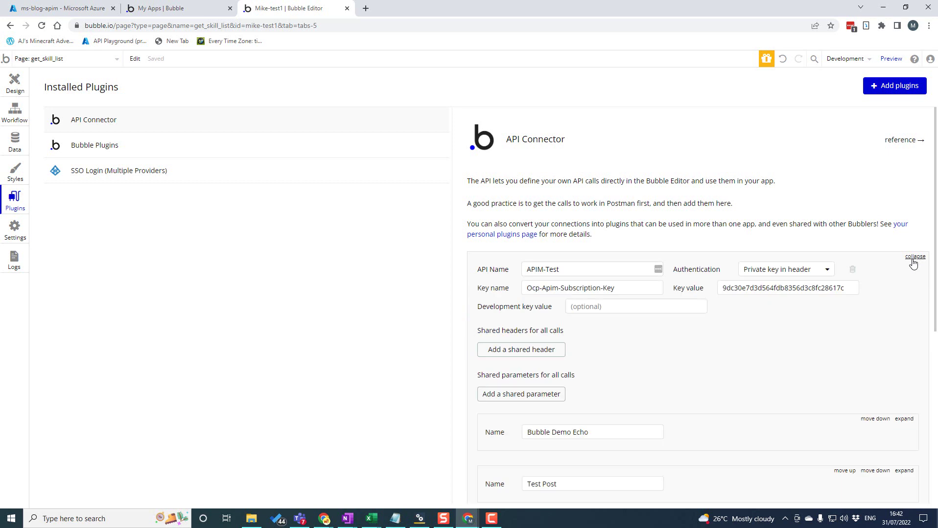
{"action": "left_click_drag", "start_coordinate": [576, 268], "coordinate": [521, 268]}
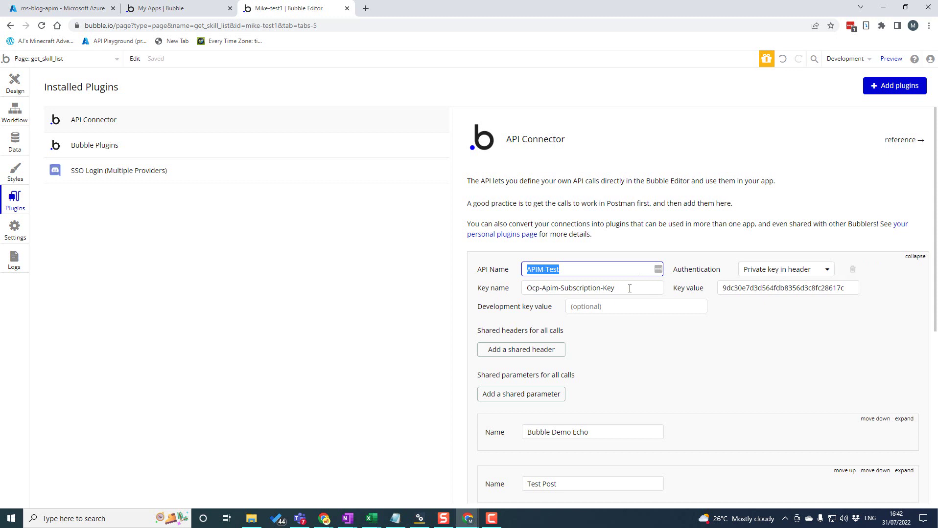
{"action": "left_click_drag", "start_coordinate": [641, 288], "coordinate": [653, 254]}
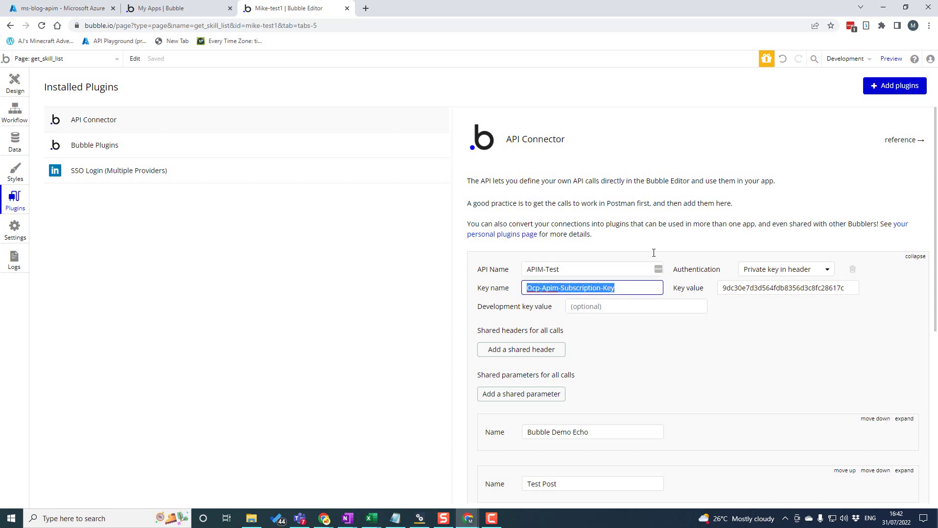
{"action": "left_click", "coordinate": [793, 288]}
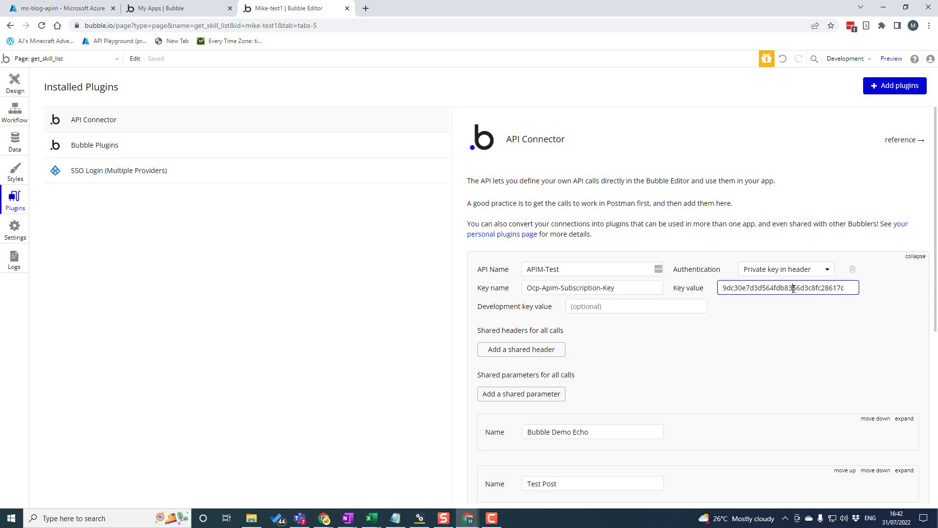
{"action": "key", "text": "ctrl+a"}
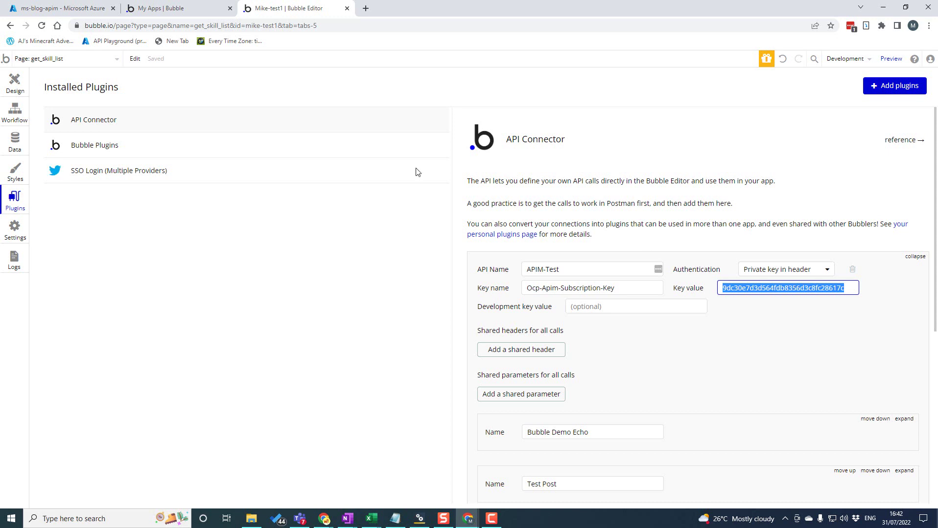
Step: Switch to the Azure portal and open the inbound policy code of the Get List of Skills operation
{"action": "left_click", "coordinate": [71, 8]}
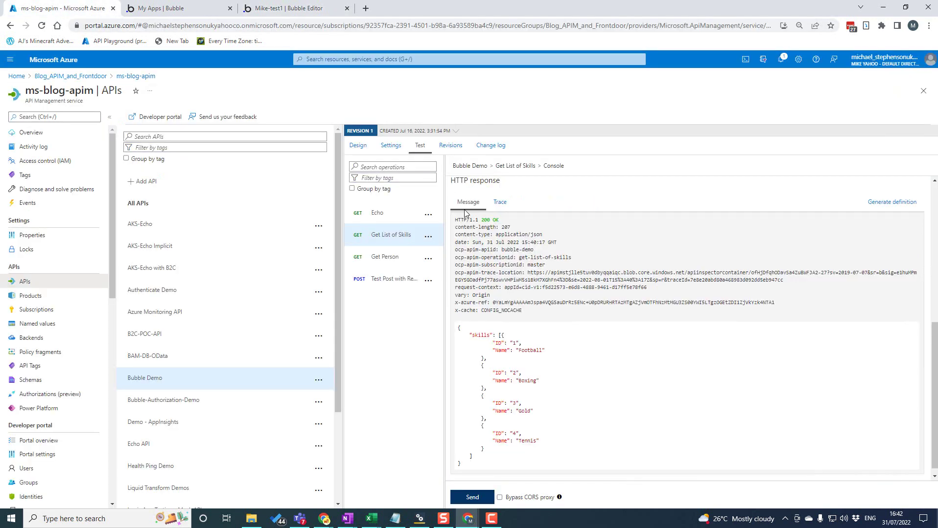
{"action": "left_click", "coordinate": [358, 146]}
{"action": "left_click", "coordinate": [388, 278]}
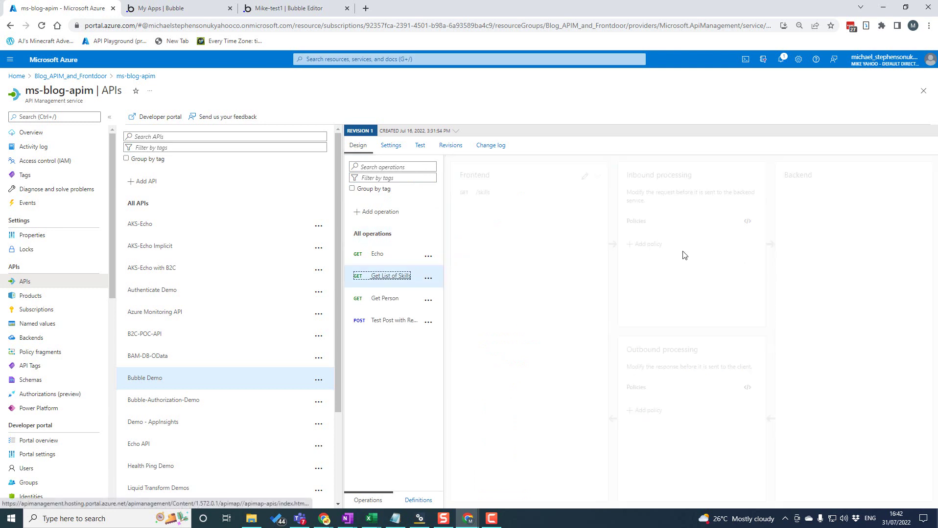
{"action": "left_click", "coordinate": [747, 221]}
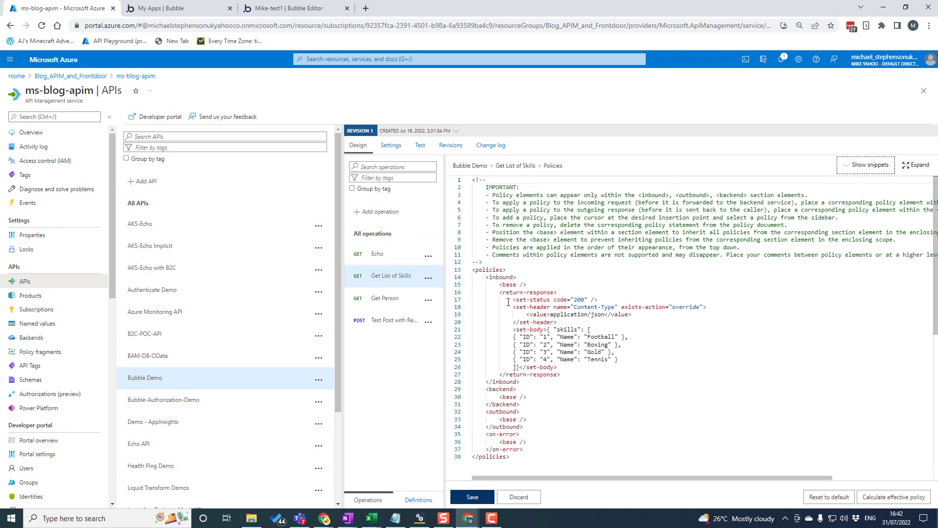
Step: Highlight the return-response block in the inbound policy of the Get List of Skills operation
{"action": "left_click_drag", "start_coordinate": [497, 297], "coordinate": [575, 373]}
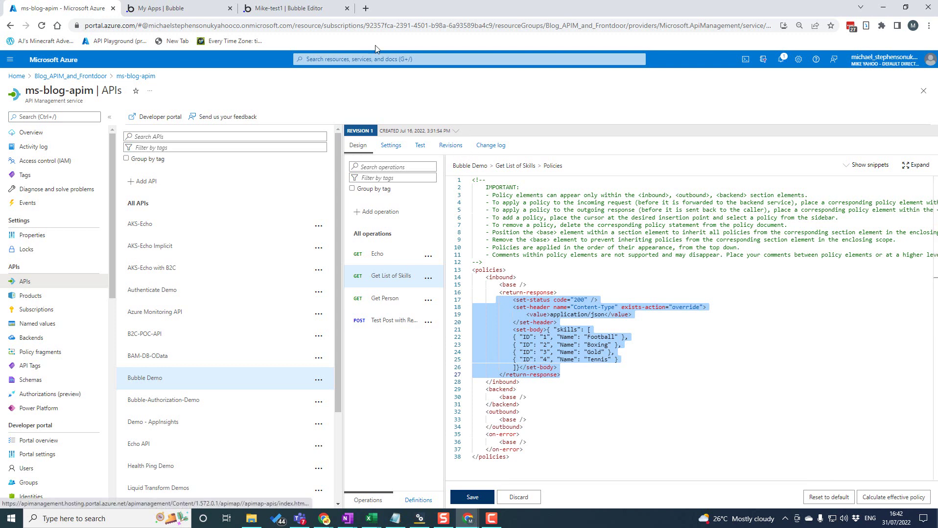
Step: Switch to the Bubble editor, expand the Get Skill List call of the APIM-Test API and highlight its request URL
{"action": "left_click", "coordinate": [297, 12]}
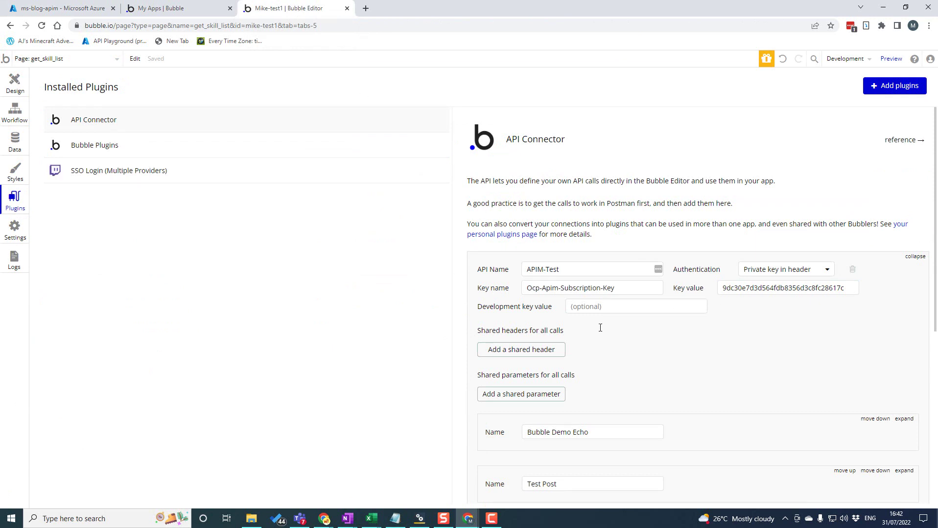
{"action": "scroll", "coordinate": [697, 341], "scroll_direction": "down", "scroll_amount": 4}
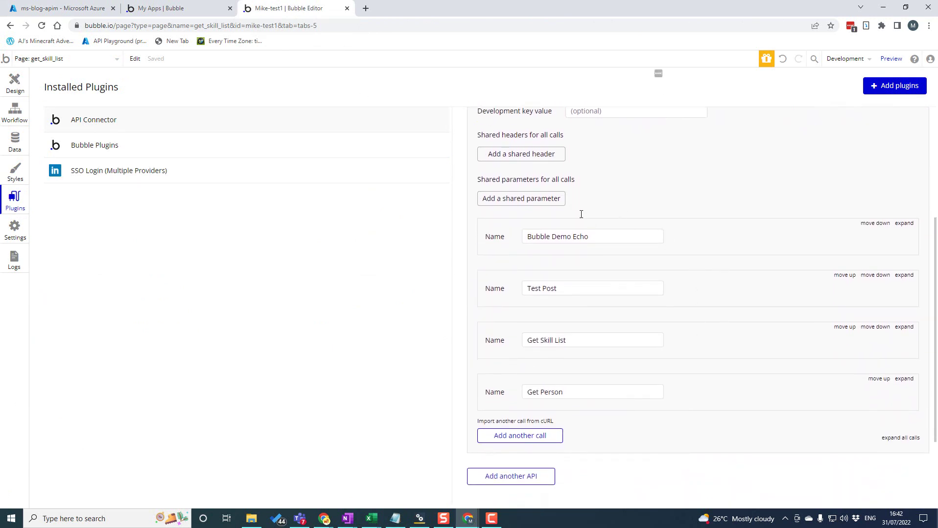
{"action": "left_click", "coordinate": [904, 328]}
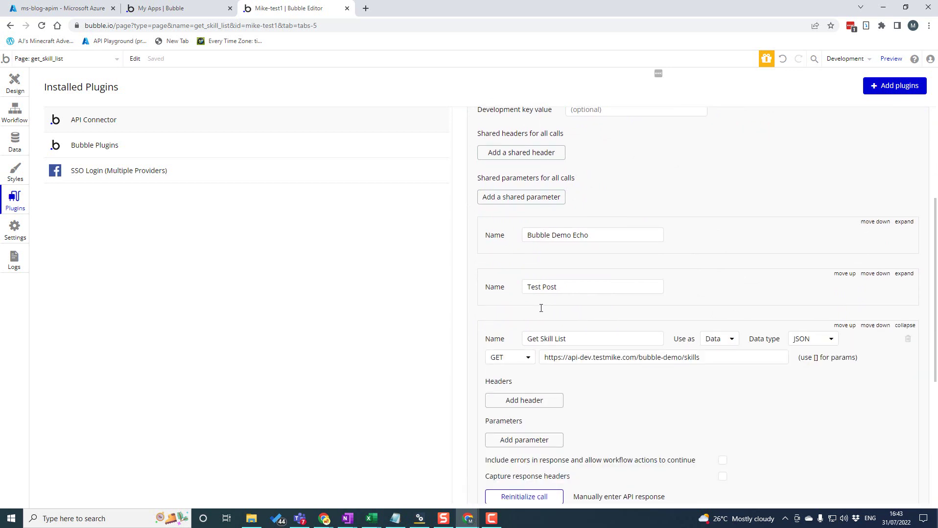
{"action": "scroll", "coordinate": [547, 255], "scroll_direction": "down", "scroll_amount": 2}
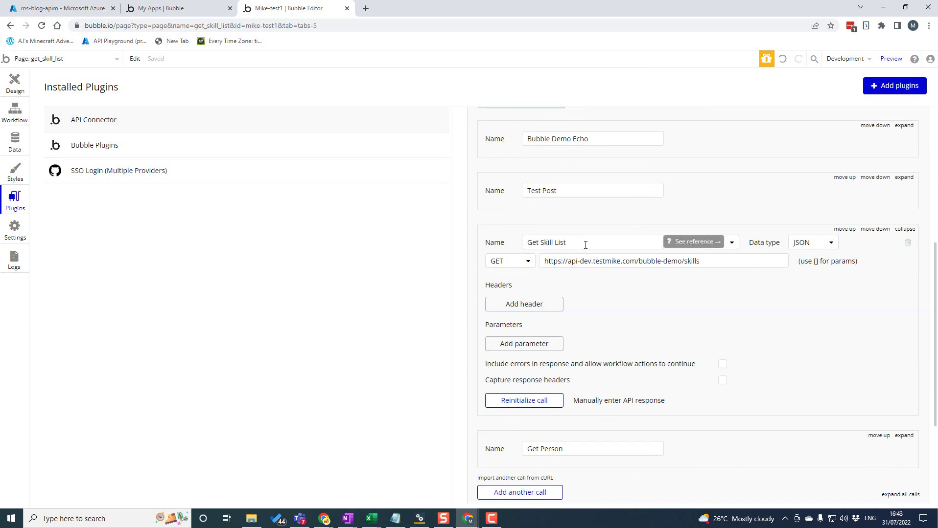
{"action": "left_click_drag", "start_coordinate": [719, 261], "coordinate": [543, 261]}
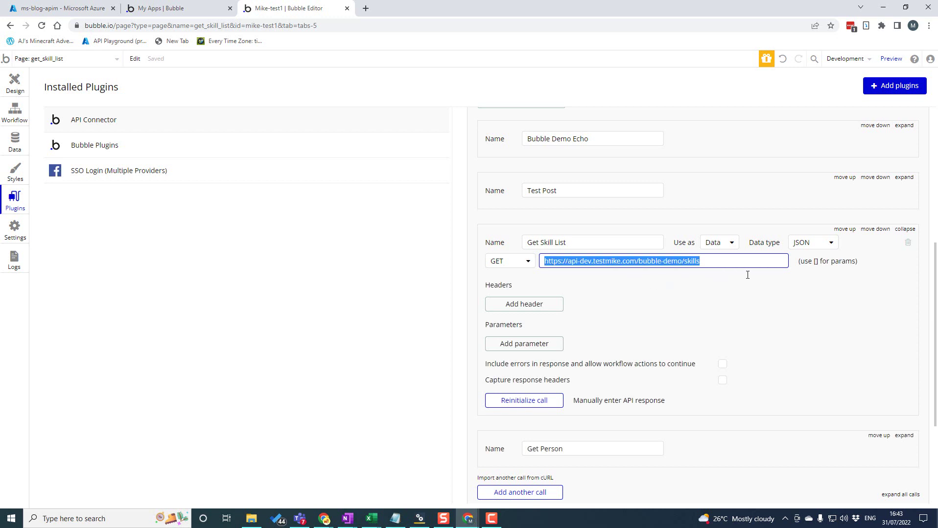
Step: Review the Use as and Data type options of the Get Skill List call, keeping Data and JSON
{"action": "left_click", "coordinate": [728, 242]}
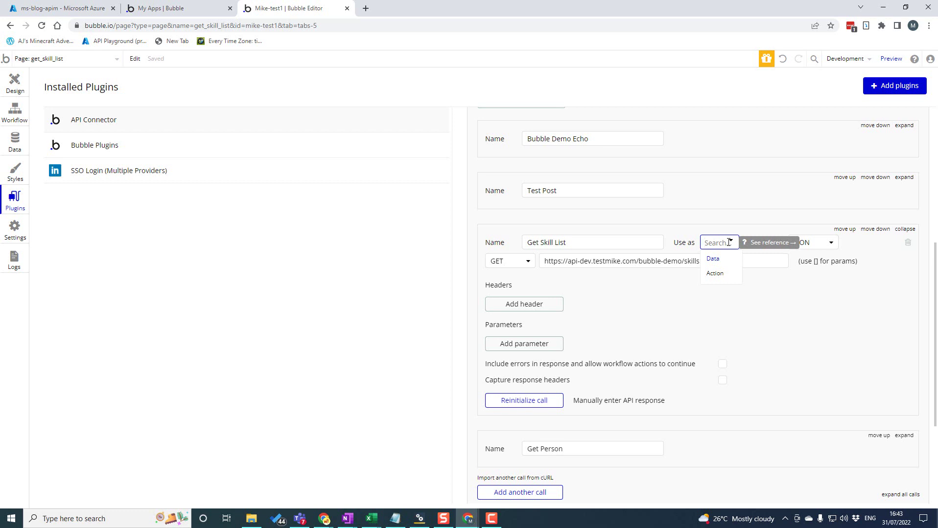
{"action": "left_click", "coordinate": [713, 259]}
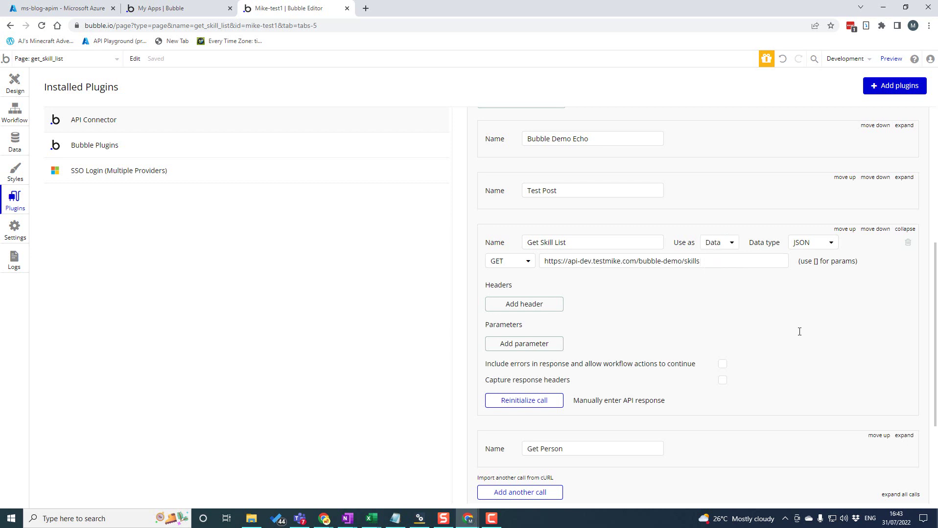
{"action": "left_click", "coordinate": [820, 244]}
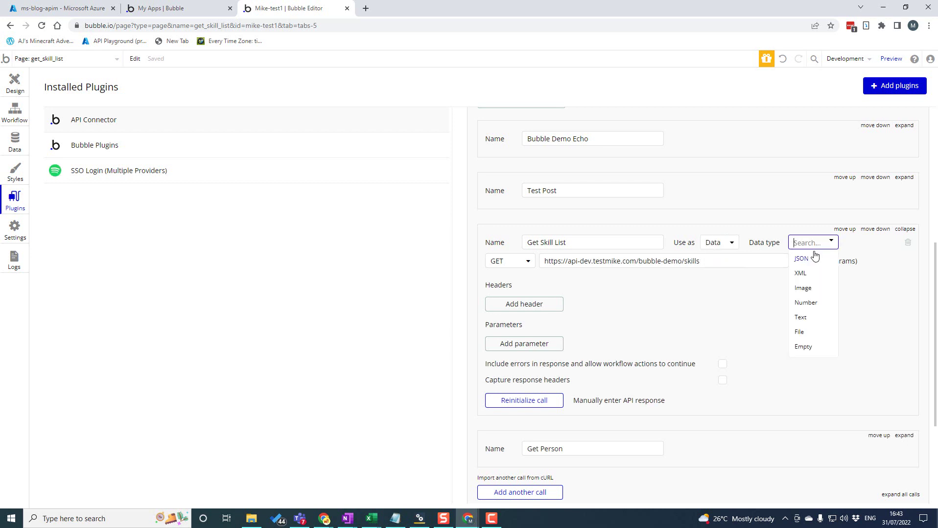
{"action": "left_click", "coordinate": [732, 309]}
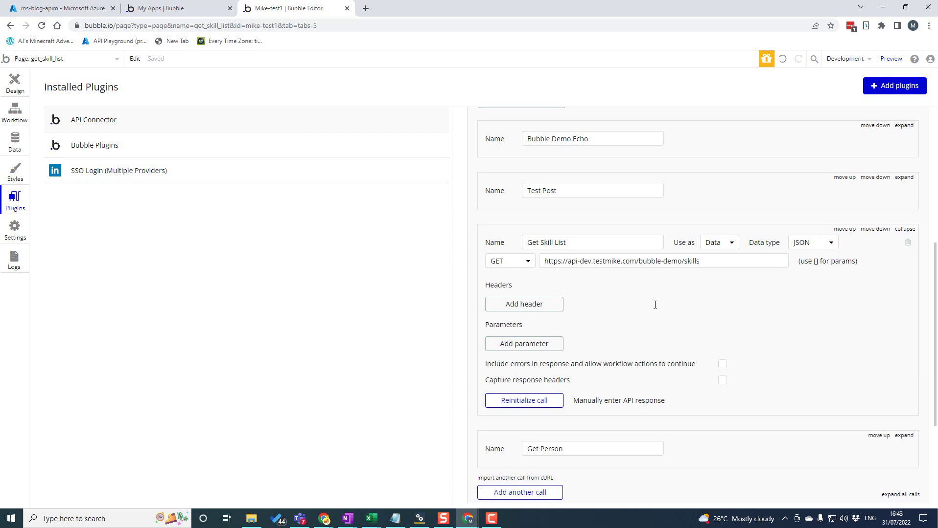
Step: Reinitialize the Get Skill List call, examine its returned field types and raw data, and leave without saving
{"action": "scroll", "coordinate": [587, 359], "scroll_direction": "down", "scroll_amount": 1}
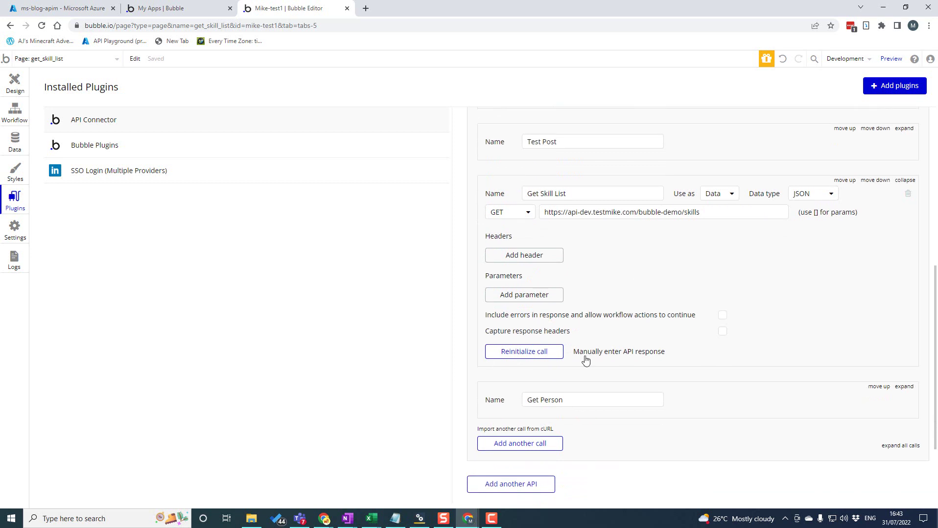
{"action": "left_click", "coordinate": [549, 358]}
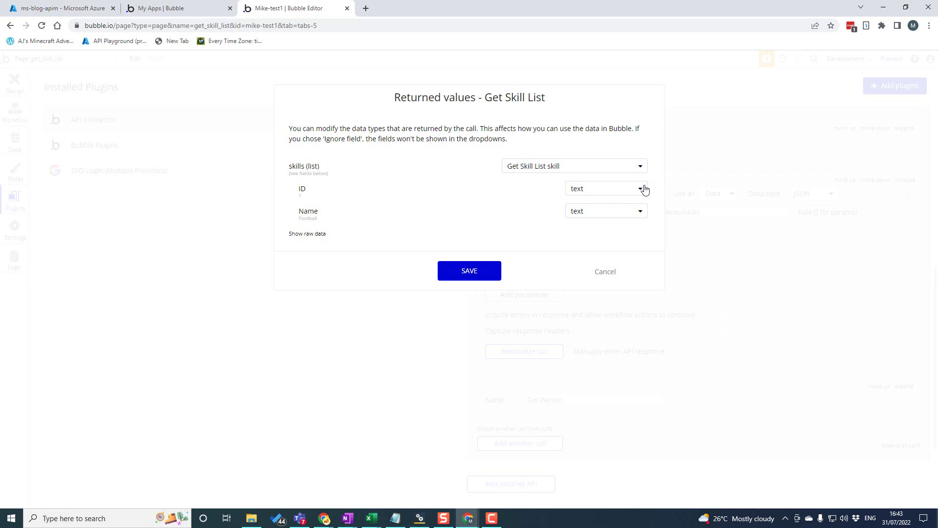
{"action": "left_click", "coordinate": [325, 236]}
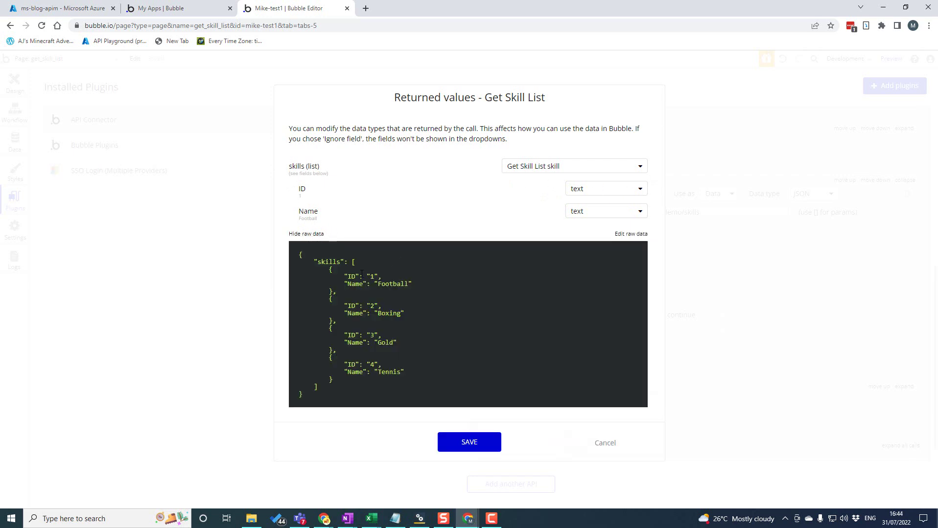
{"action": "left_click", "coordinate": [541, 168]}
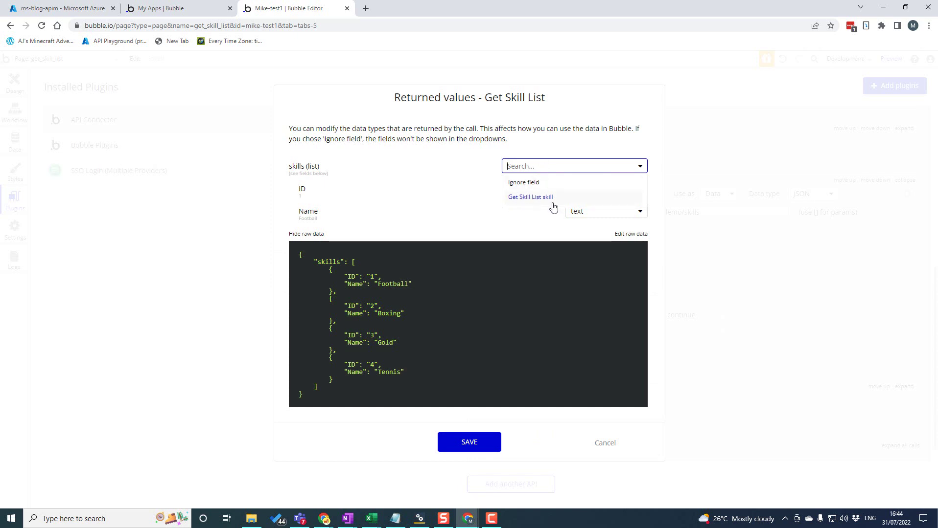
{"action": "left_click", "coordinate": [506, 195]}
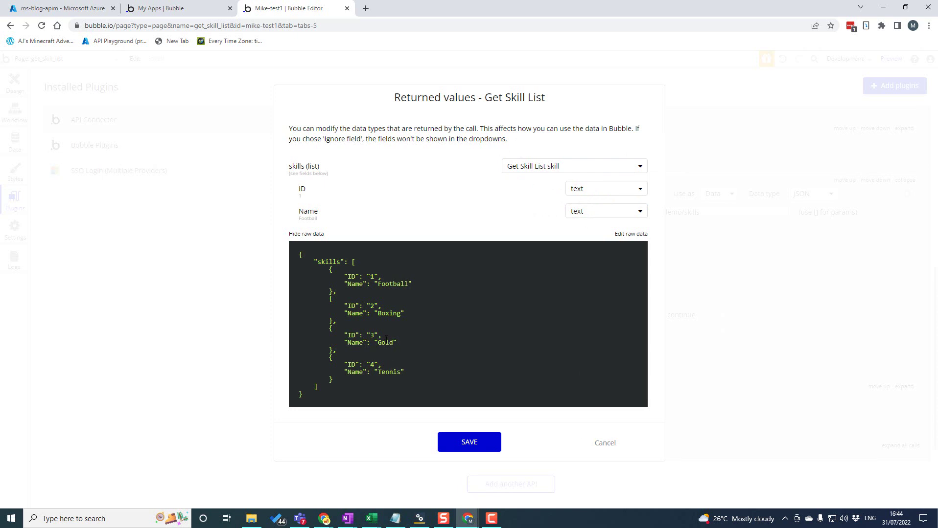
{"action": "left_click", "coordinate": [606, 444]}
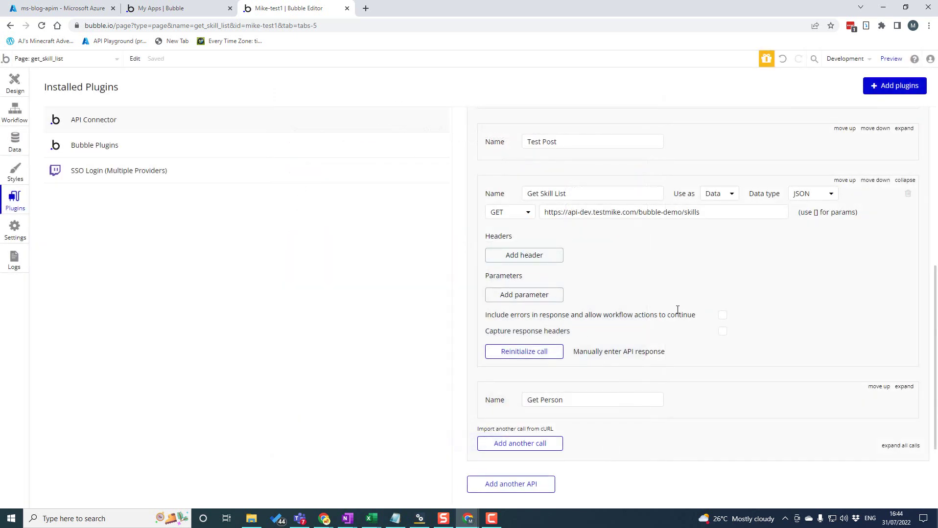
Step: Open the get_skill_list page design, check the page's workflows, and open the properties of the groupSkillList repeating group
{"action": "left_click", "coordinate": [14, 82]}
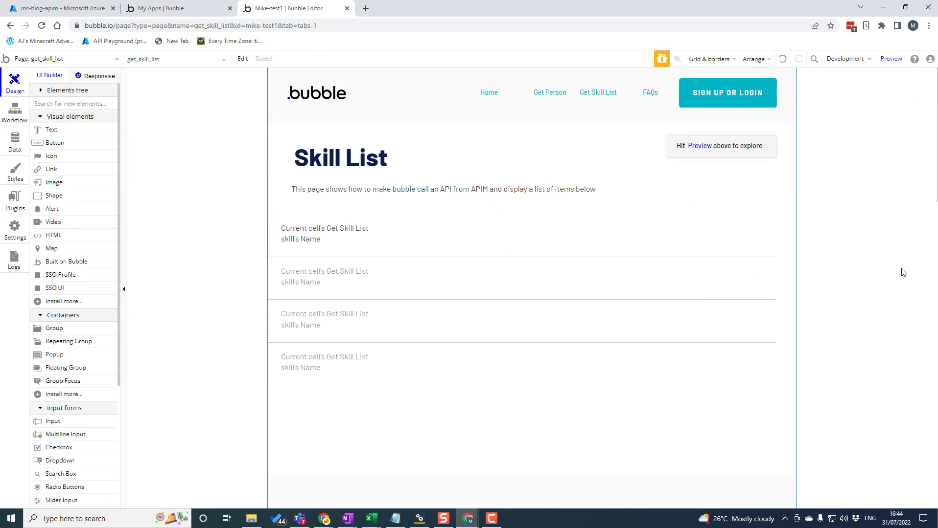
{"action": "left_click", "coordinate": [409, 245]}
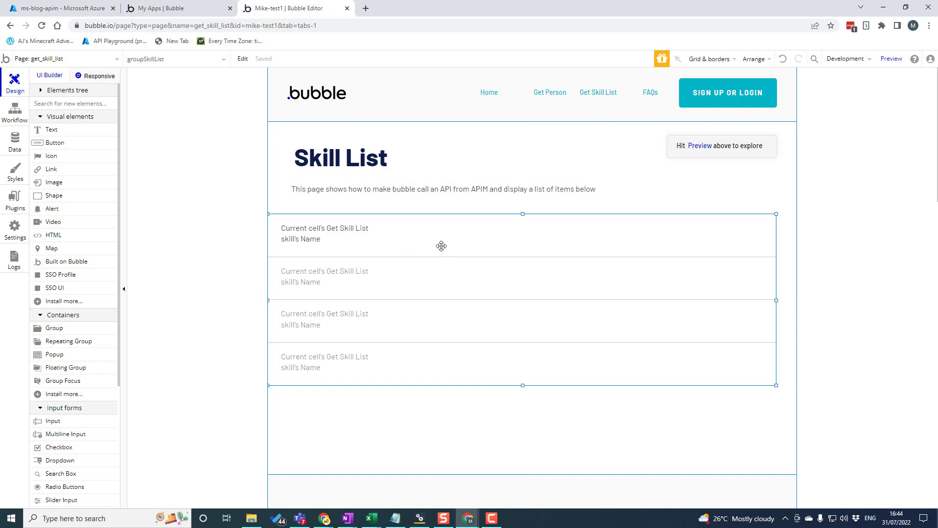
{"action": "left_click", "coordinate": [16, 113]}
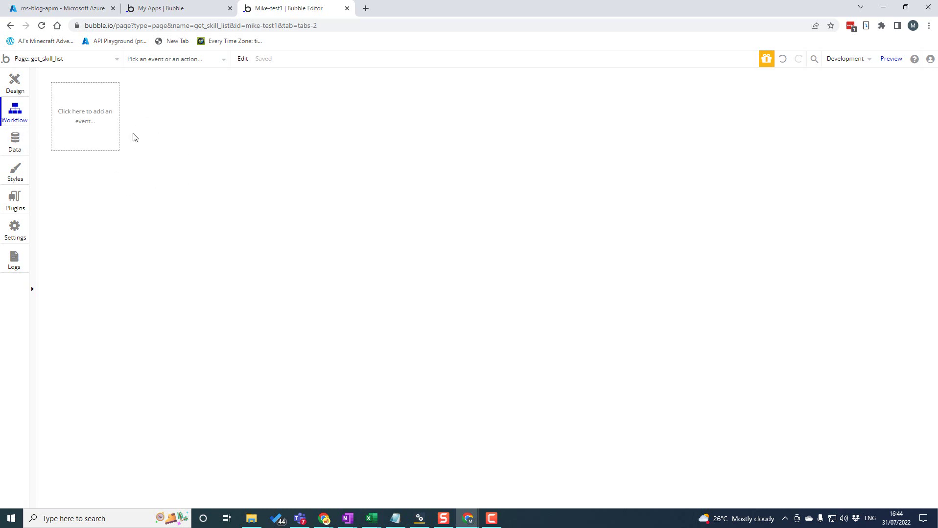
{"action": "left_click", "coordinate": [15, 90]}
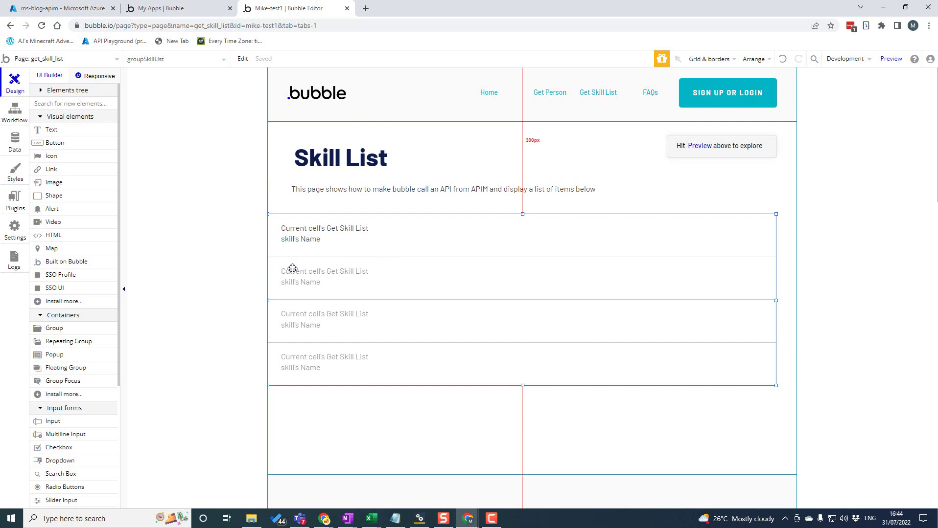
{"action": "double_click", "coordinate": [458, 242]}
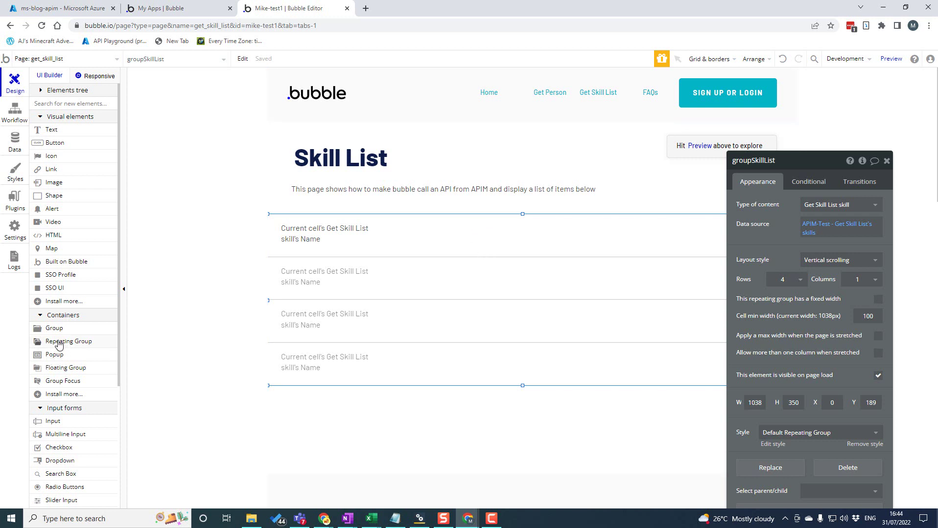
Step: Place a trial repeating group below the skill list and delete it again
{"action": "left_click_drag", "start_coordinate": [57, 345], "coordinate": [289, 411]}
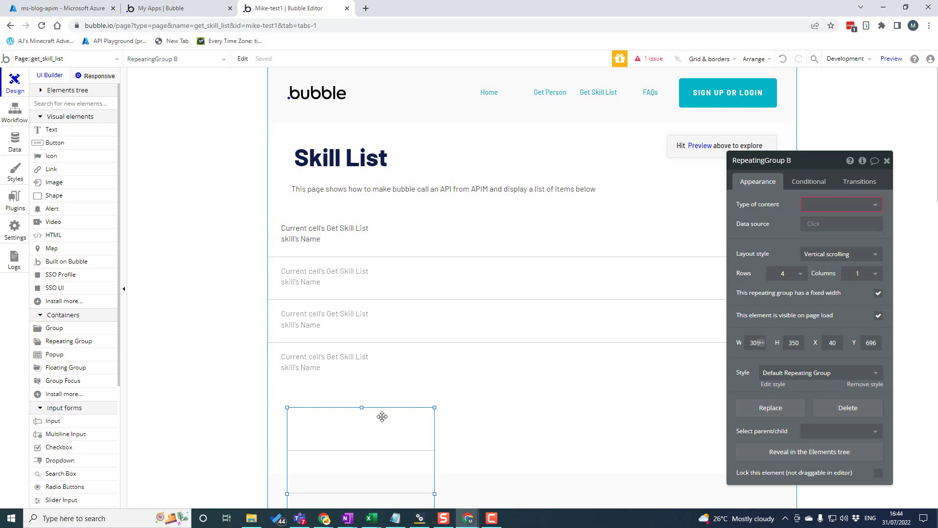
{"action": "left_click", "coordinate": [479, 417]}
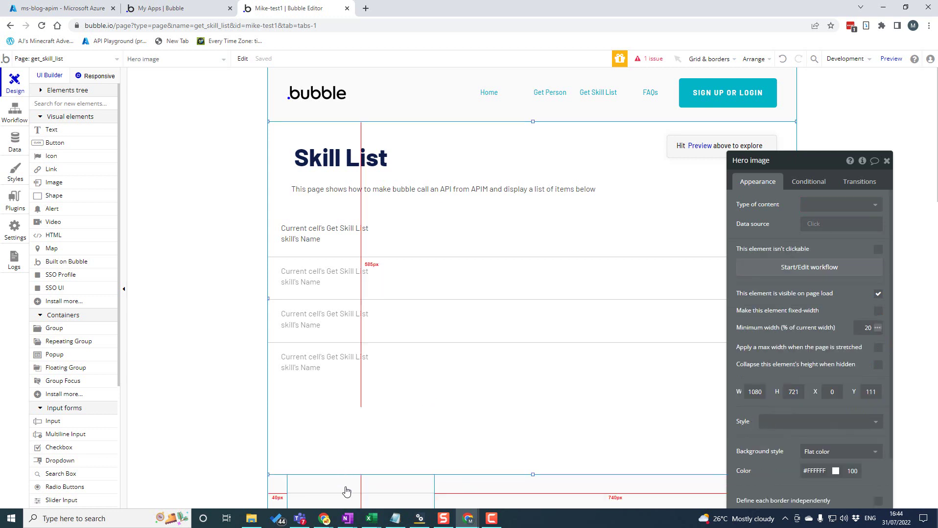
{"action": "left_click", "coordinate": [344, 491]}
{"action": "key", "text": "Delete"}
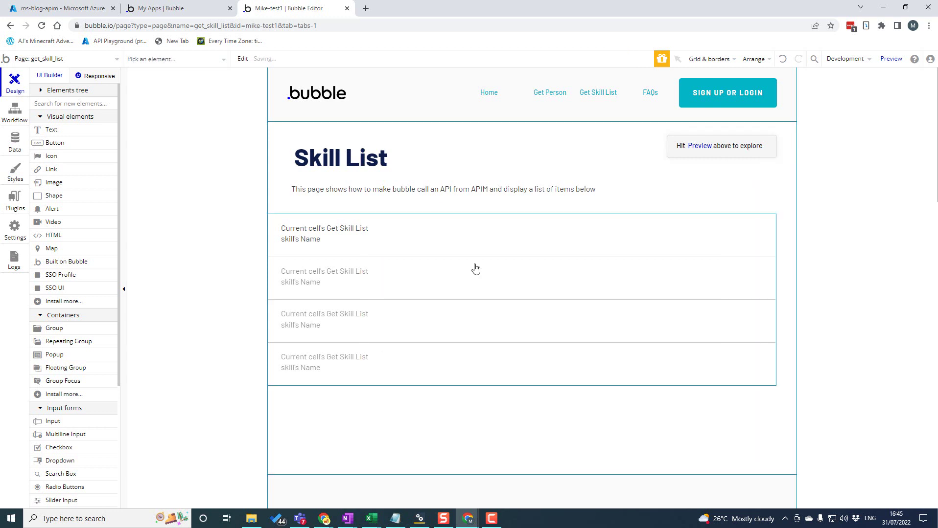
Step: Examine groupSkillList's content type choices and the API provider of its data source, keeping APIM-Test - Get Skill List
{"action": "left_click", "coordinate": [488, 247]}
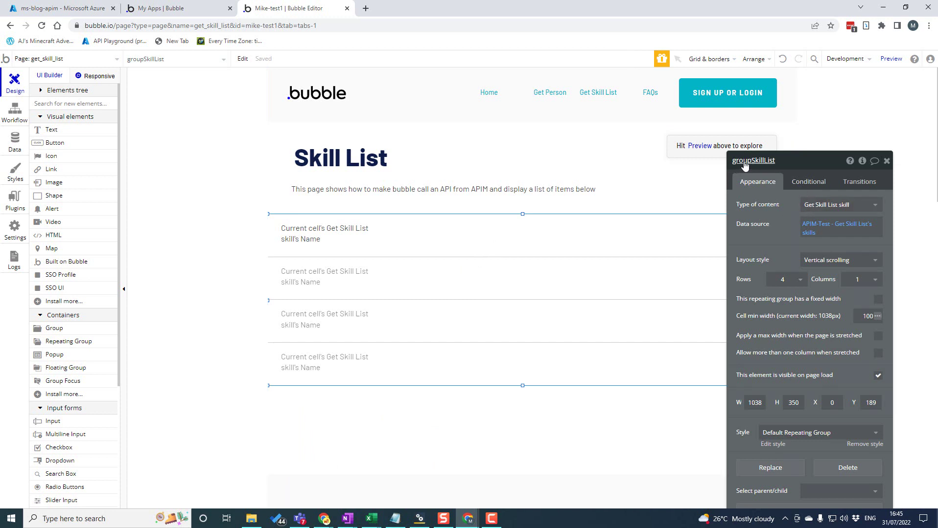
{"action": "left_click", "coordinate": [874, 208]}
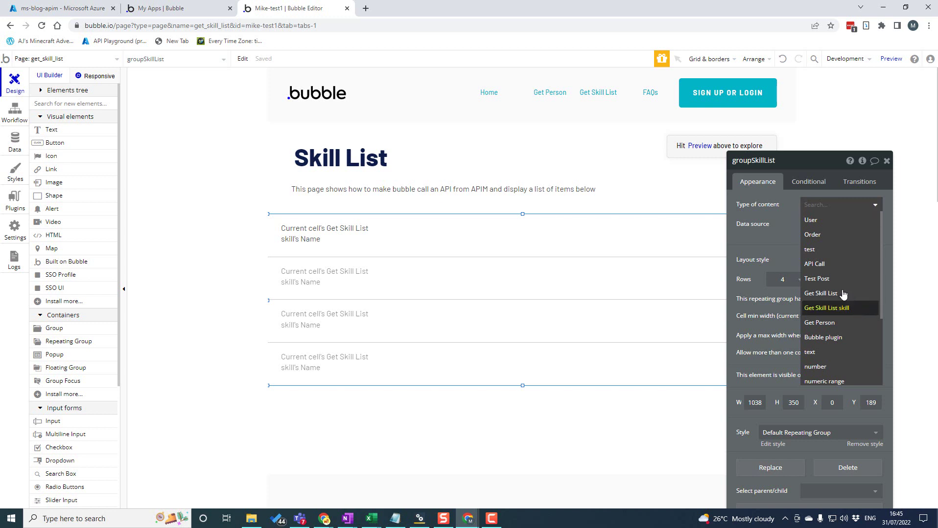
{"action": "left_click", "coordinate": [775, 242]}
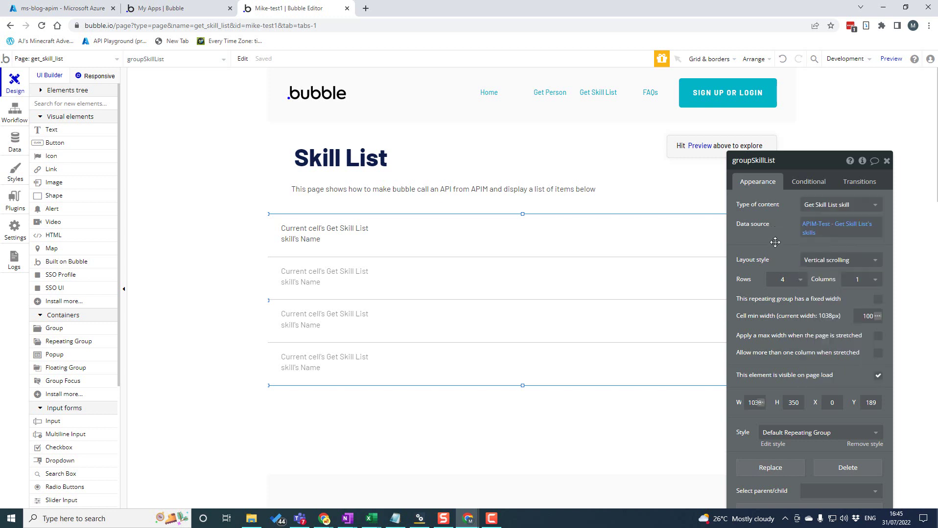
{"action": "left_click", "coordinate": [830, 227]}
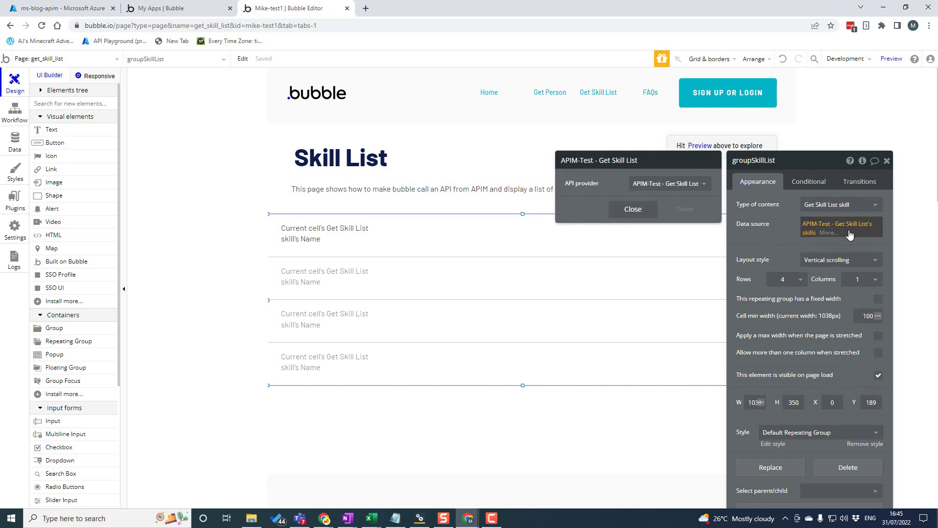
{"action": "left_click", "coordinate": [703, 186]}
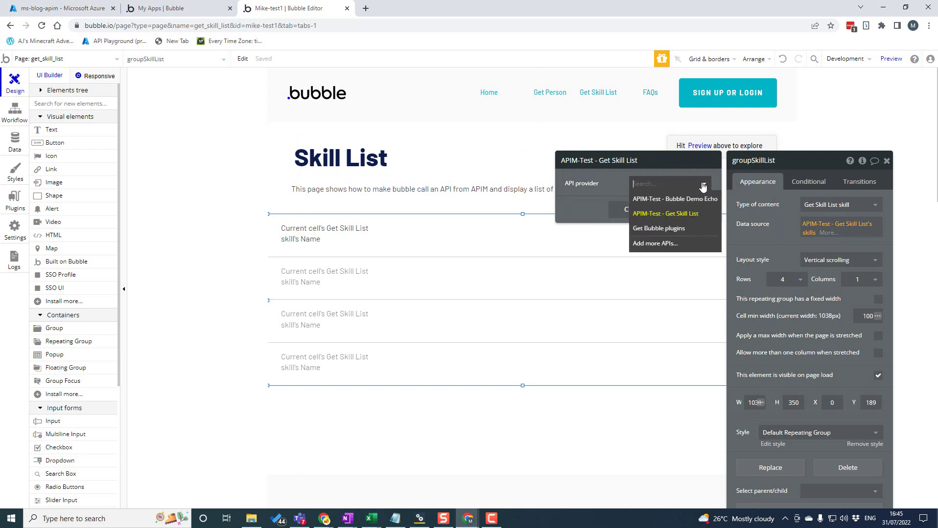
{"action": "left_click", "coordinate": [695, 220]}
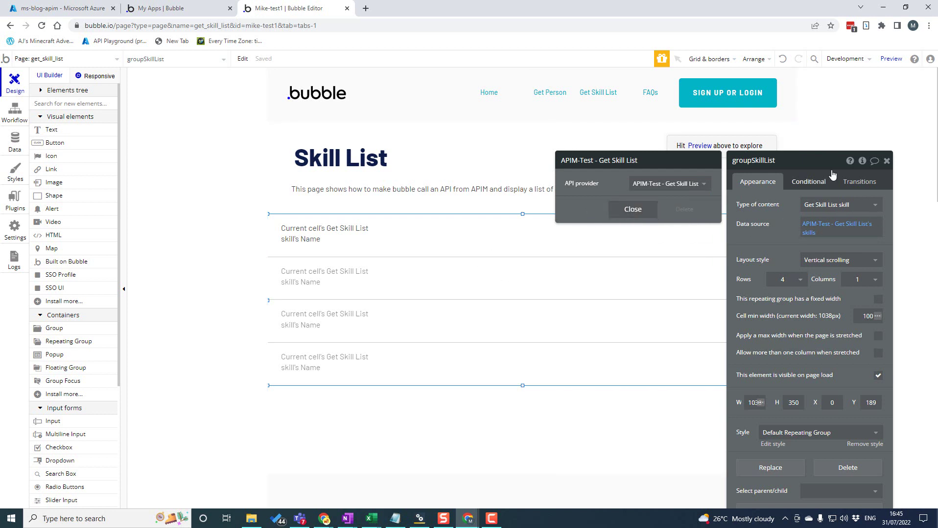
{"action": "left_click", "coordinate": [886, 160]}
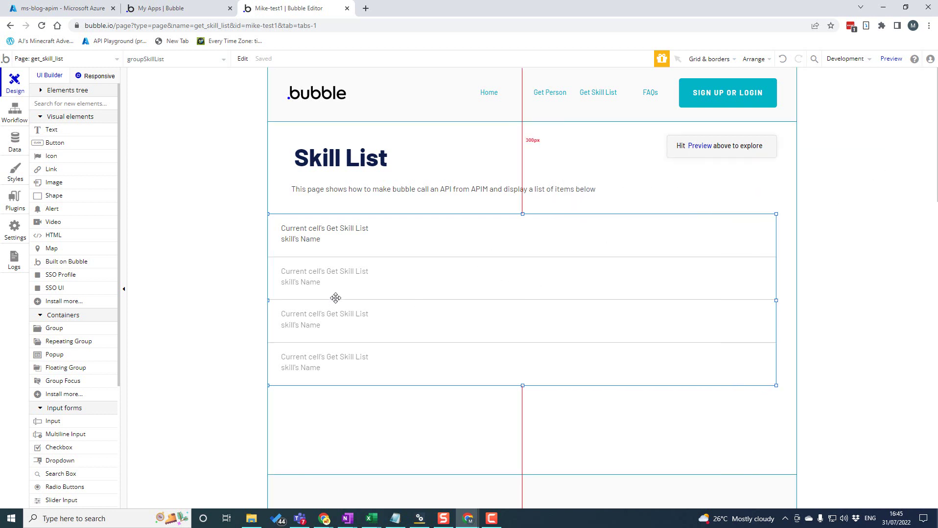
Step: Open the properties of the text element in the first skill list cell and inspect its dynamic data expression
{"action": "left_click", "coordinate": [310, 235]}
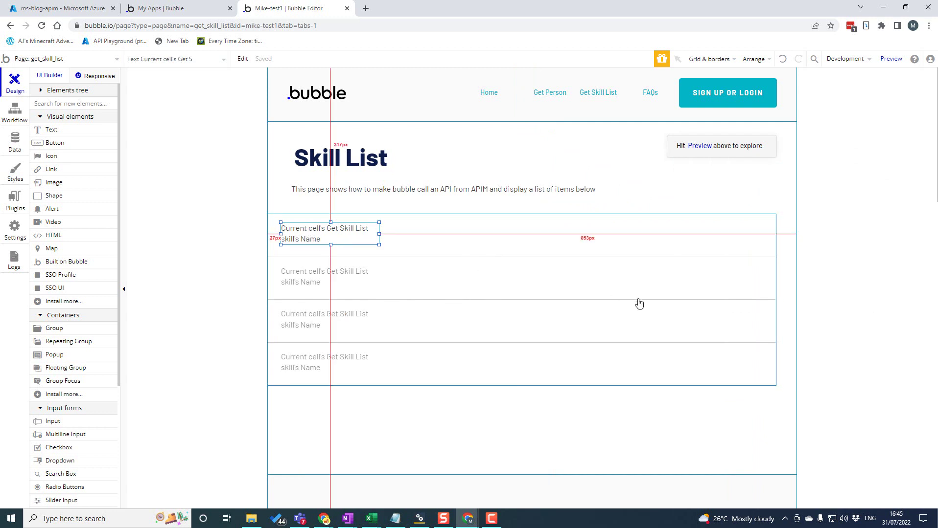
{"action": "double_click", "coordinate": [336, 229]}
{"action": "left_click", "coordinate": [784, 218]}
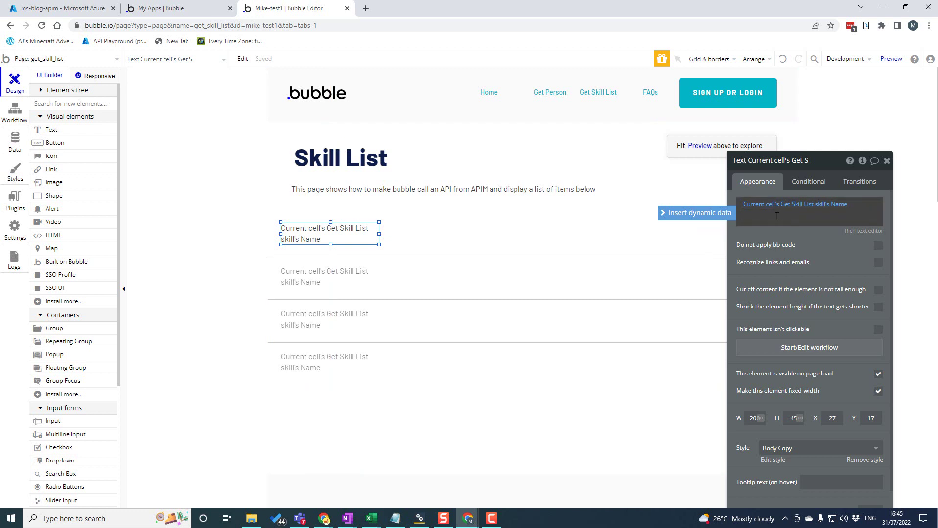
{"action": "left_click", "coordinate": [778, 210]}
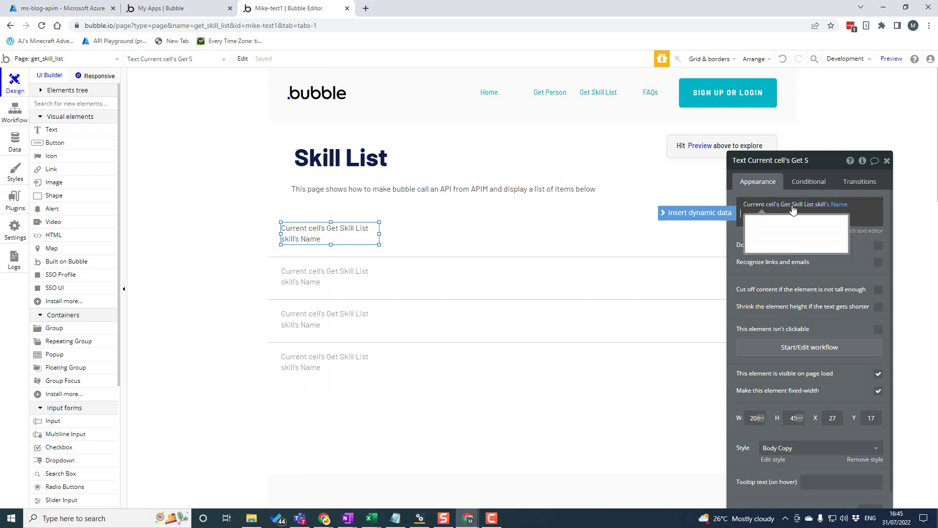
{"action": "left_click", "coordinate": [765, 214]}
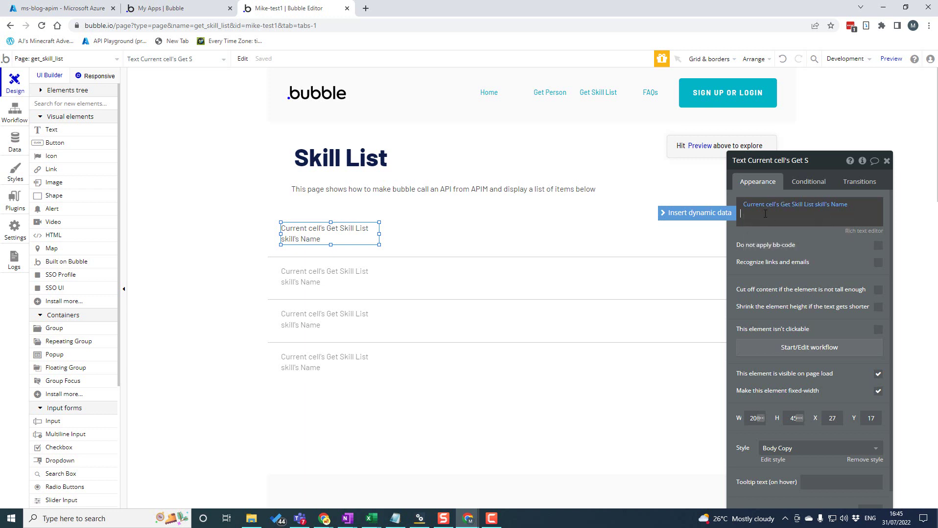
Step: Insert a second dynamic expression, Current cell's Get Skill List skill, after the Name expression and look at its available fields
{"action": "left_click", "coordinate": [686, 213]}
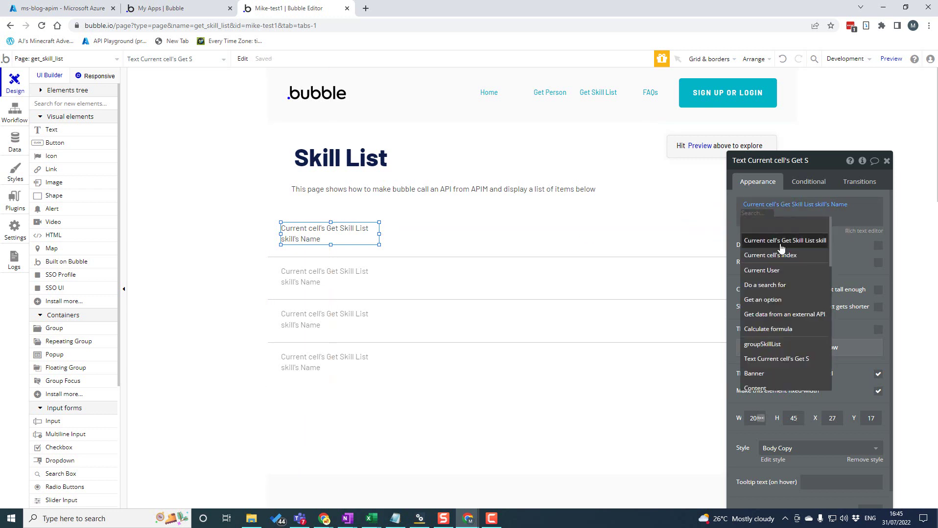
{"action": "scroll", "coordinate": [784, 270], "scroll_direction": "down", "scroll_amount": 1}
{"action": "scroll", "coordinate": [783, 269], "scroll_direction": "up", "scroll_amount": 3}
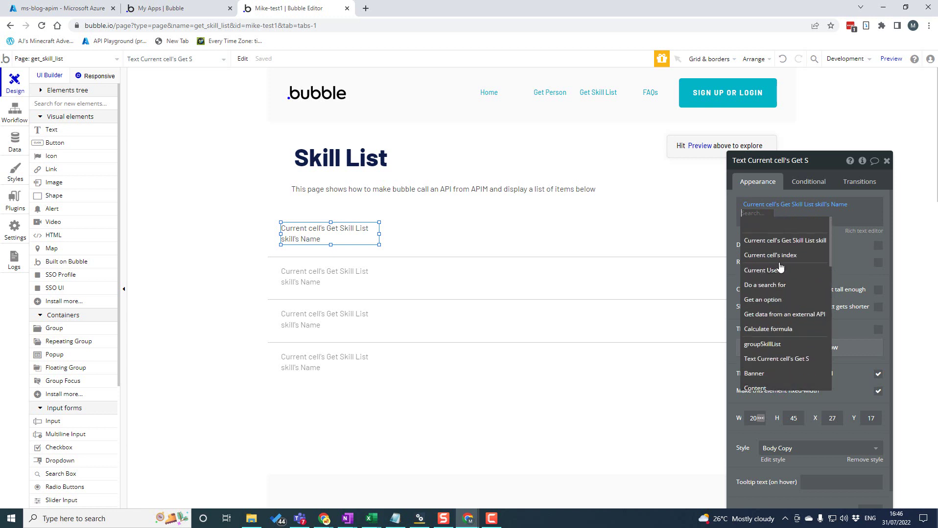
{"action": "left_click", "coordinate": [764, 241]}
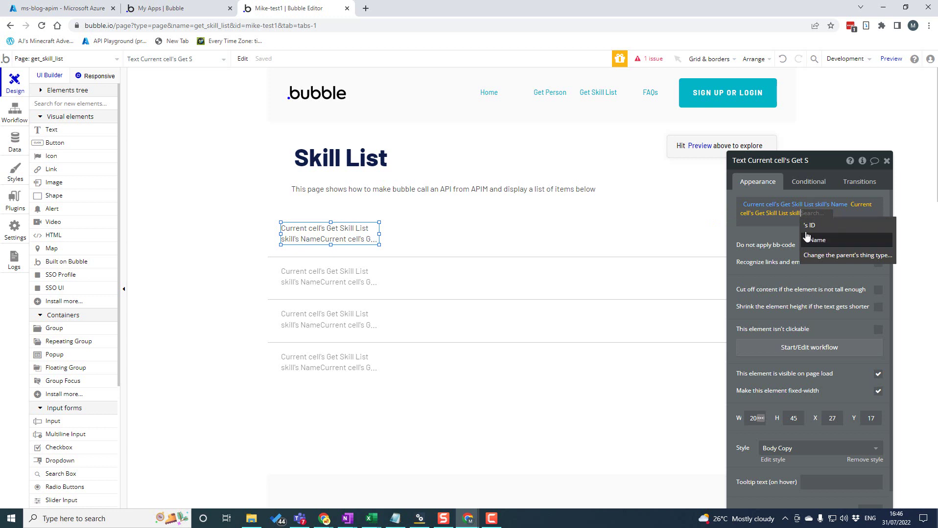
{"action": "left_click", "coordinate": [836, 216]}
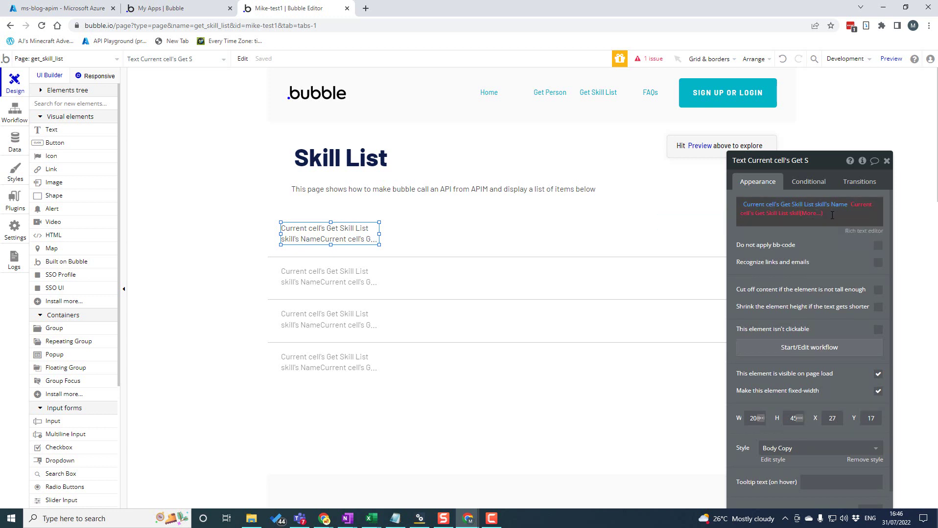
Step: Remove the incomplete second expression from the first cell's text element, keeping the skill's Name expression, and close its properties
{"action": "left_click", "coordinate": [815, 213]}
{"action": "key", "text": "BackSpace"}
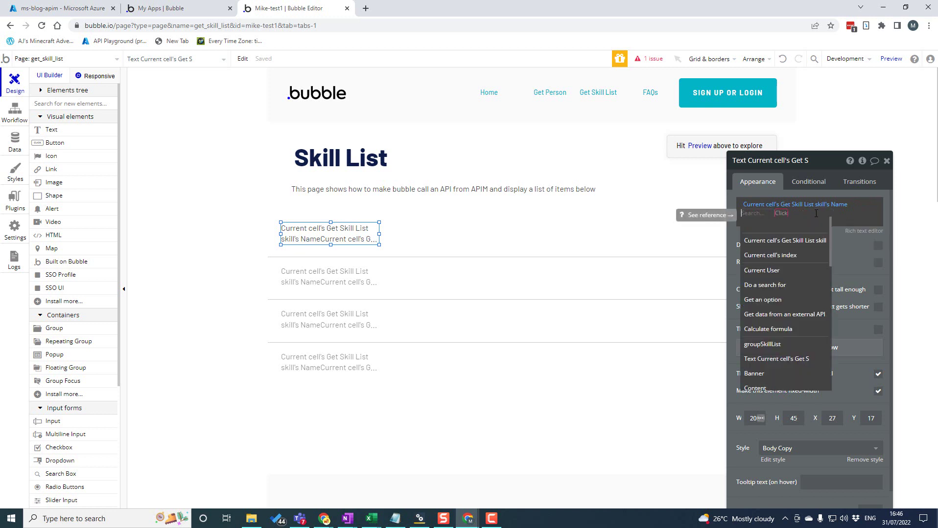
{"action": "left_click", "coordinate": [906, 207]}
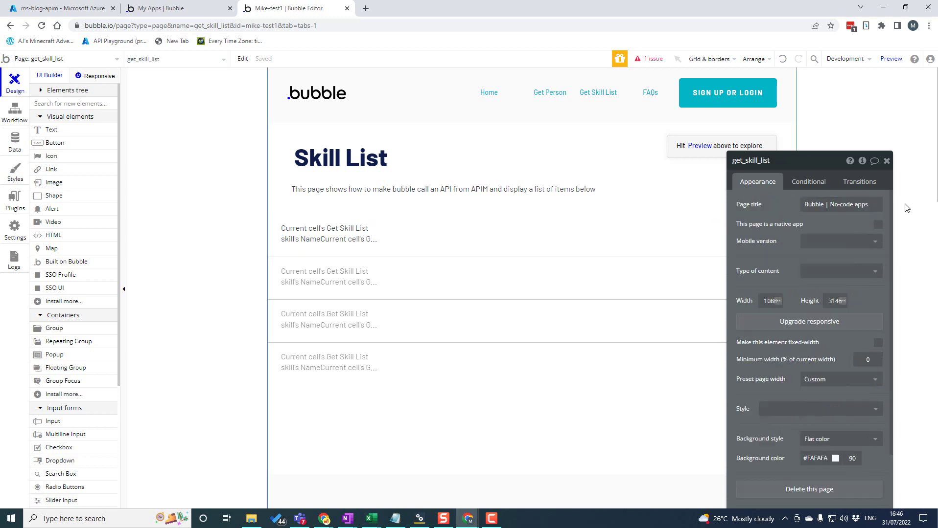
{"action": "left_click", "coordinate": [326, 233]}
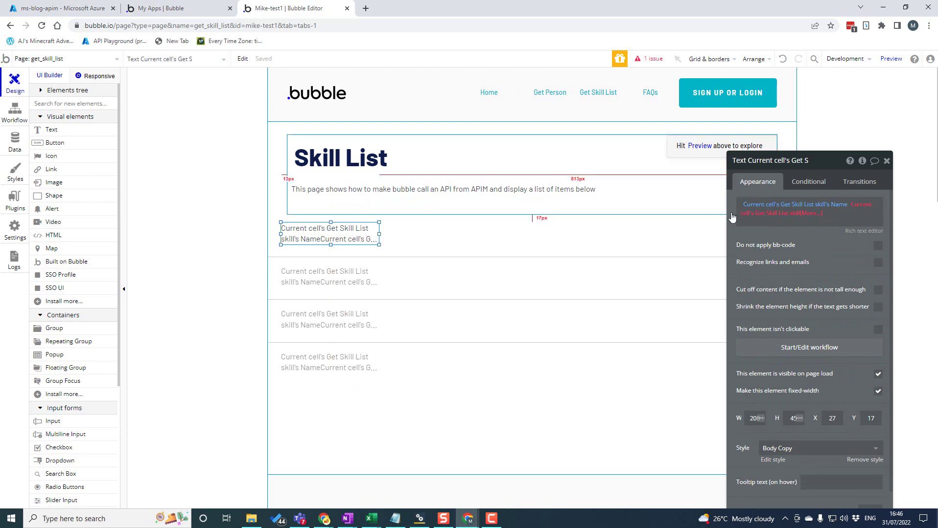
{"action": "left_click", "coordinate": [793, 216]}
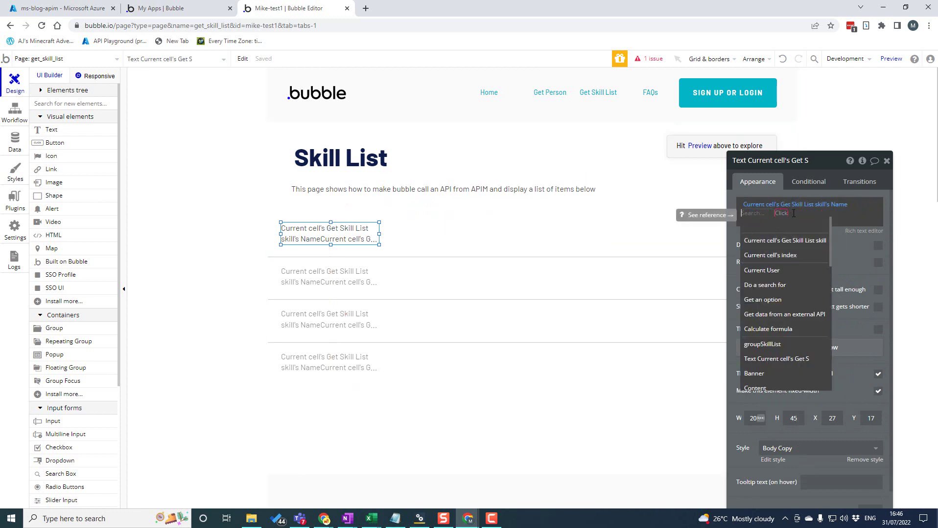
{"action": "key", "text": "BackSpace"}
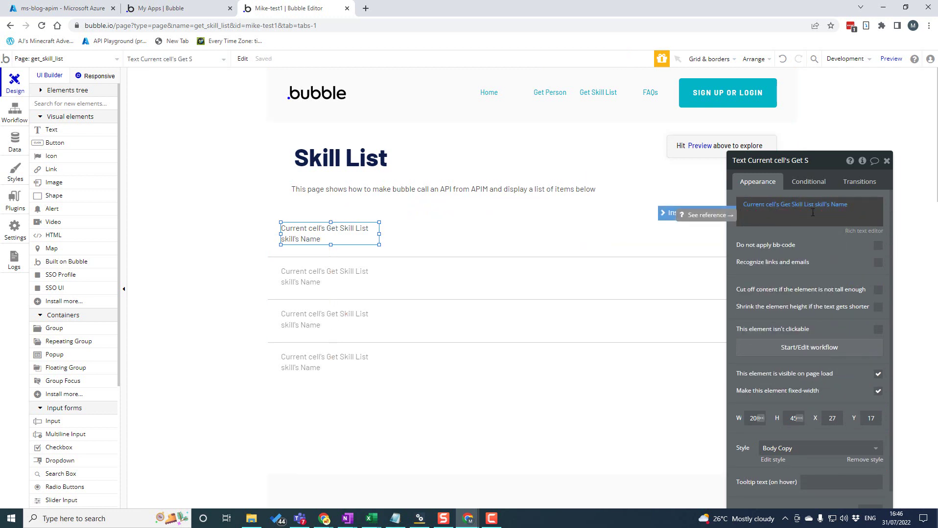
{"action": "key", "text": "Return"}
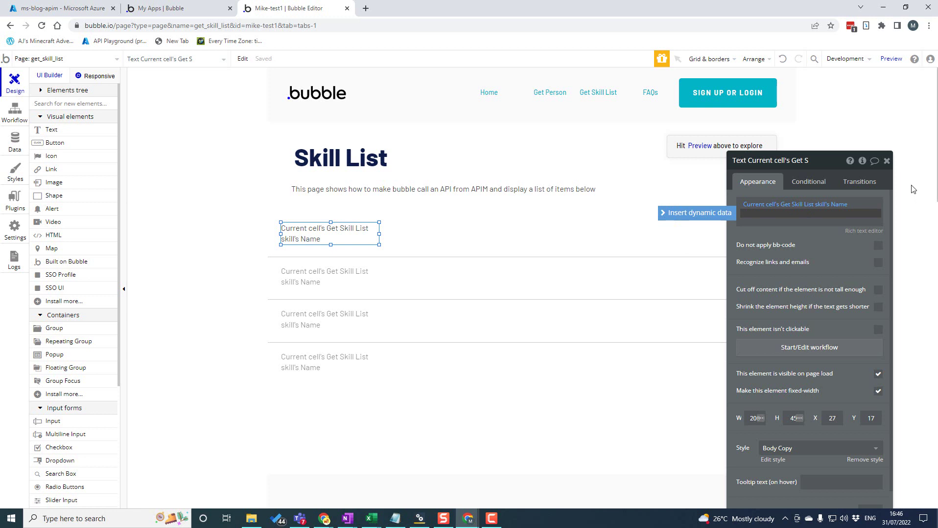
{"action": "left_click", "coordinate": [886, 160]}
Step: Preview the get_skill_list page and look through the rendered skill list
{"action": "left_click", "coordinate": [243, 200]}
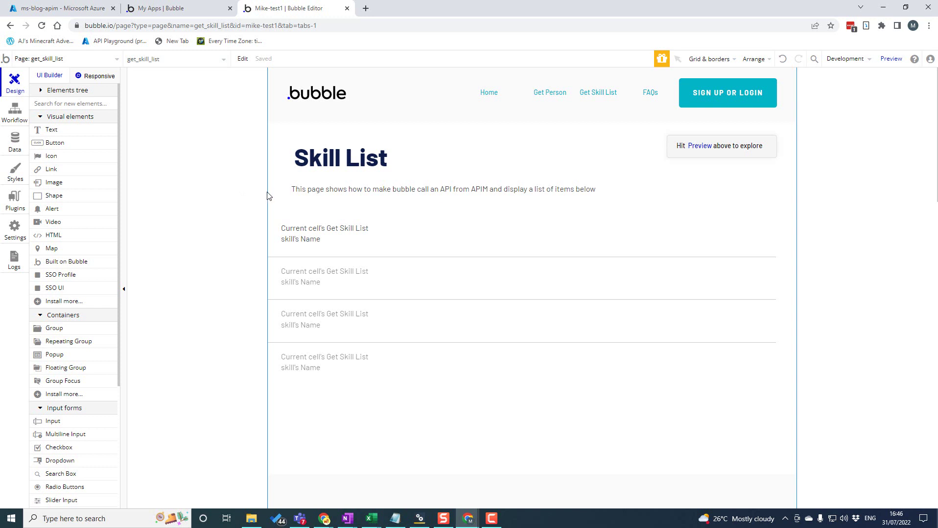
{"action": "left_click", "coordinate": [890, 59]}
{"action": "left_click", "coordinate": [891, 59]}
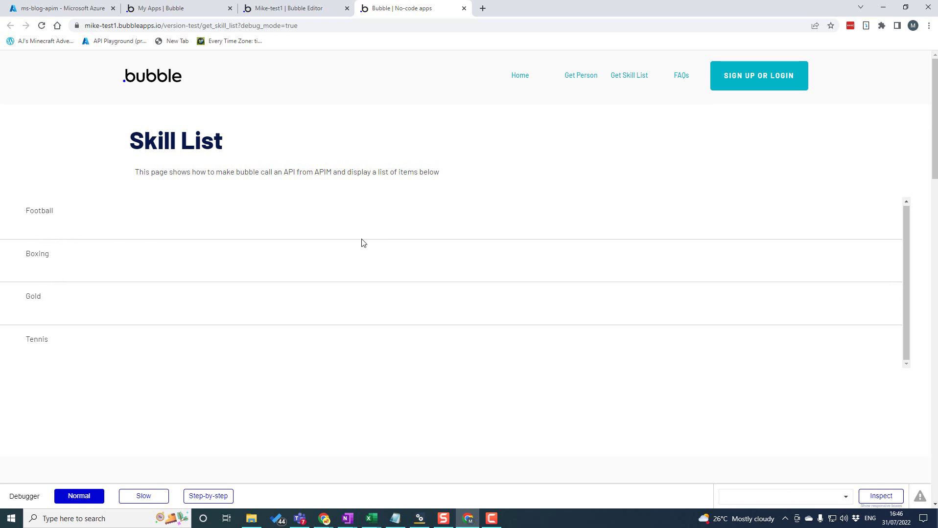
{"action": "scroll", "coordinate": [363, 243], "scroll_direction": "down", "scroll_amount": 2}
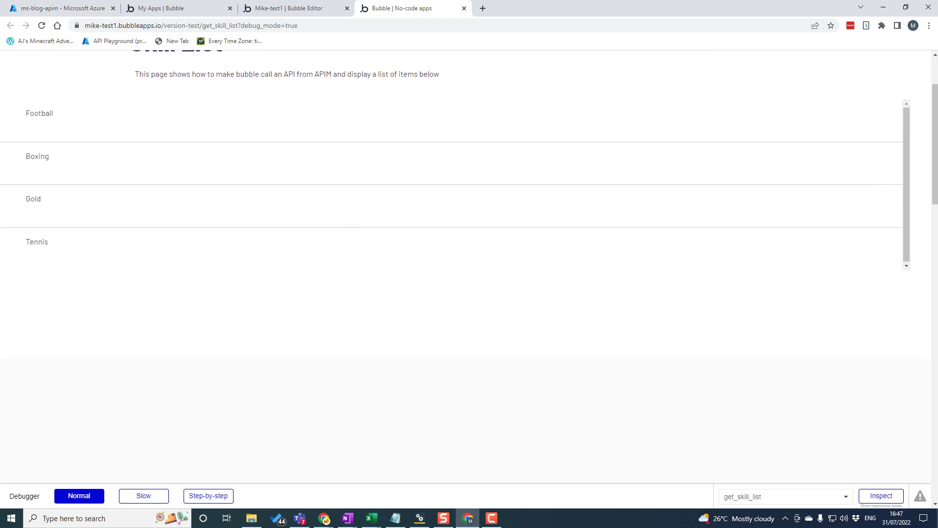
{"action": "scroll", "coordinate": [932, 173], "scroll_direction": "up", "scroll_amount": 2}
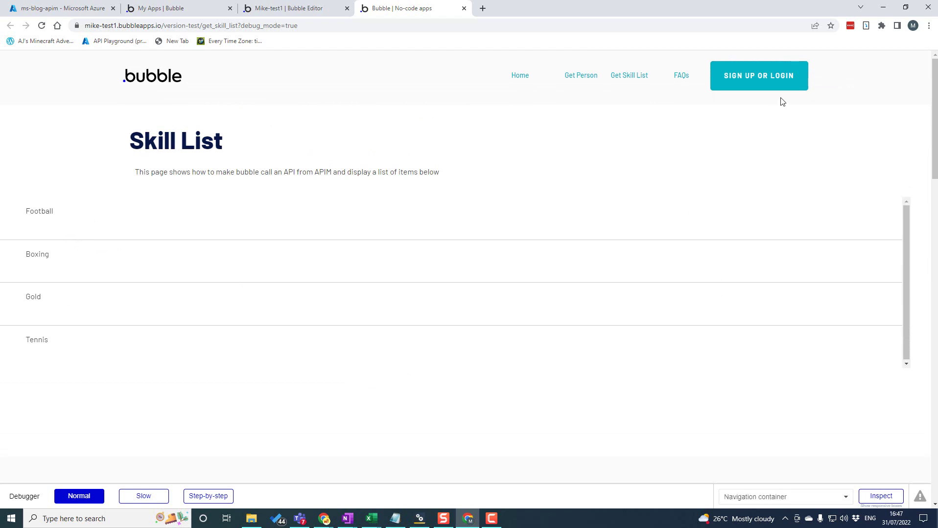
Step: Open the browser's developer tools beside the preview page, adjust their width, and reload the page to record its network requests
{"action": "left_click", "coordinate": [929, 26]}
{"action": "mouse_move", "coordinate": [827, 165]}
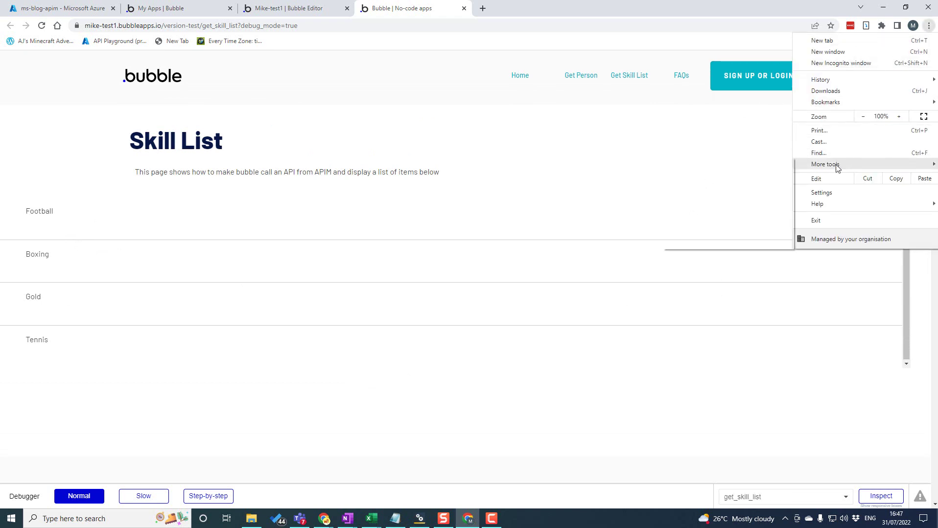
{"action": "left_click", "coordinate": [738, 242]}
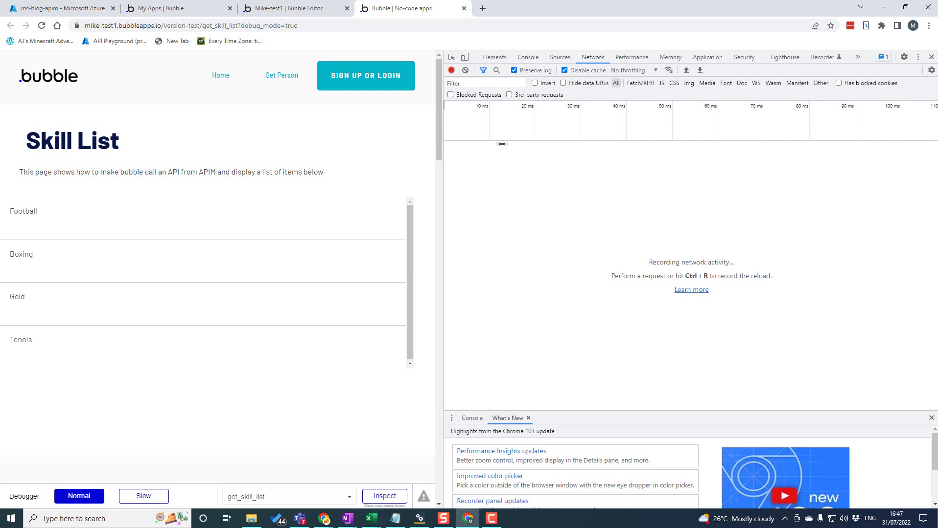
{"action": "left_click_drag", "start_coordinate": [443, 145], "coordinate": [537, 145]}
{"action": "left_click", "coordinate": [485, 26]}
{"action": "key", "text": "Return"}
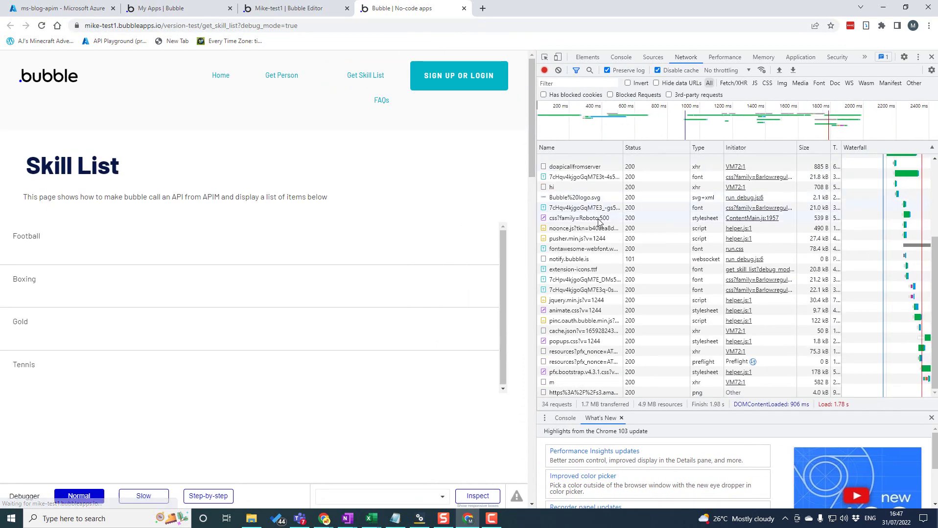
Step: Sort the recorded requests by type, open the doapicallfromserver request, and widen the tools to examine its payload
{"action": "left_click", "coordinate": [714, 146]}
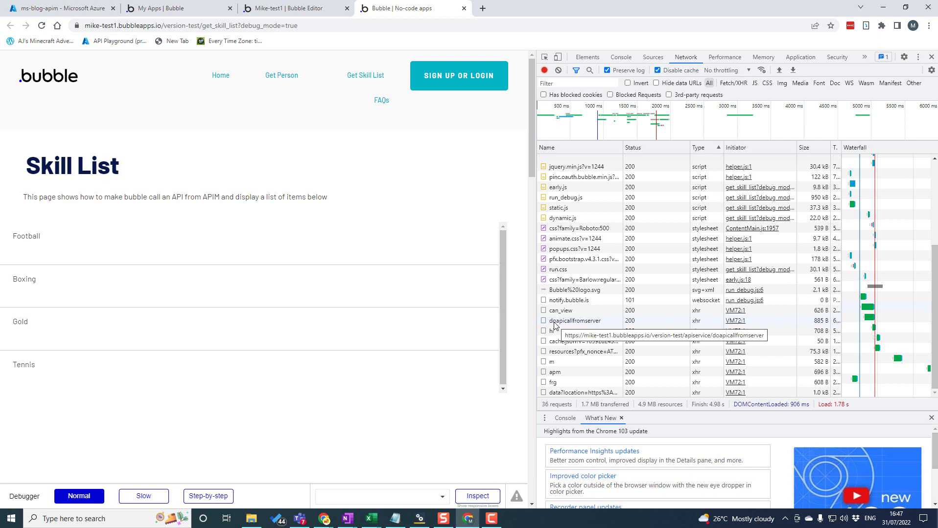
{"action": "left_click", "coordinate": [554, 322]}
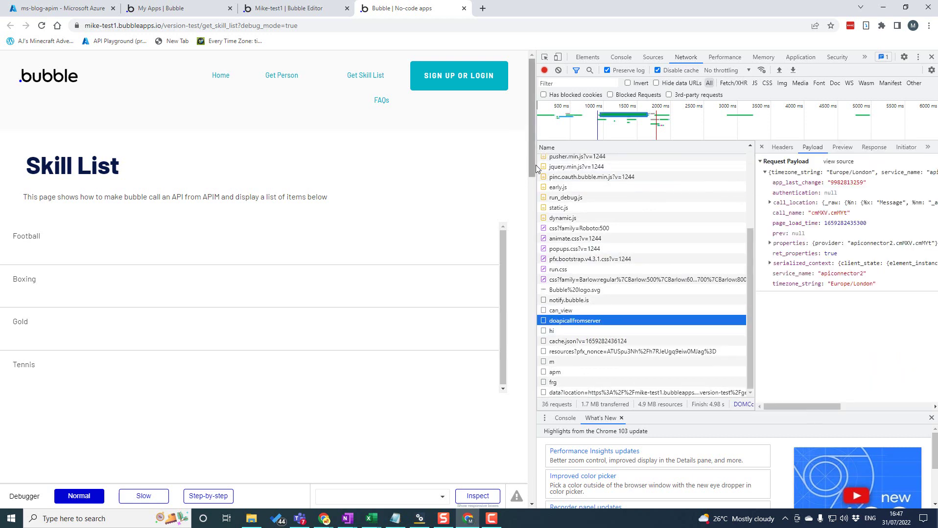
{"action": "left_click_drag", "start_coordinate": [536, 168], "coordinate": [466, 181]}
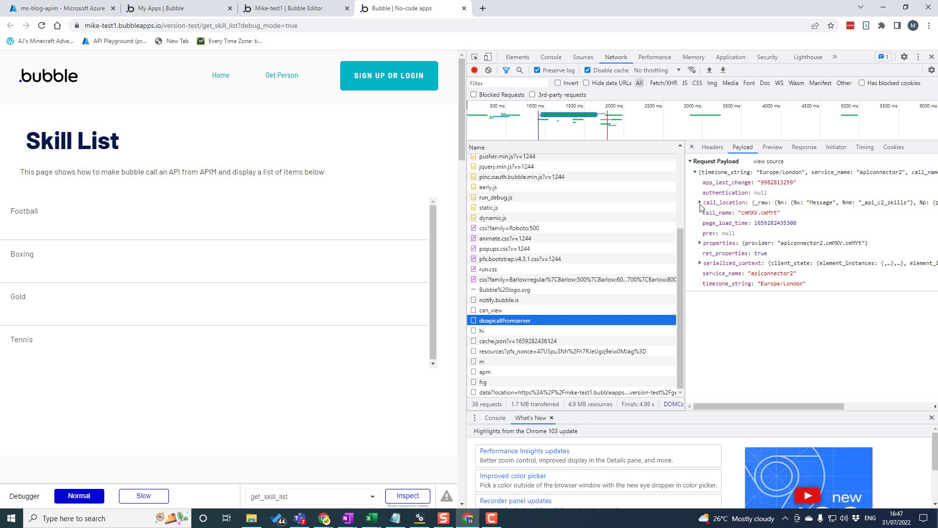
Step: Examine the doapicallfromserver response and highlight the name field of the Football skill in it
{"action": "left_click", "coordinate": [803, 148]}
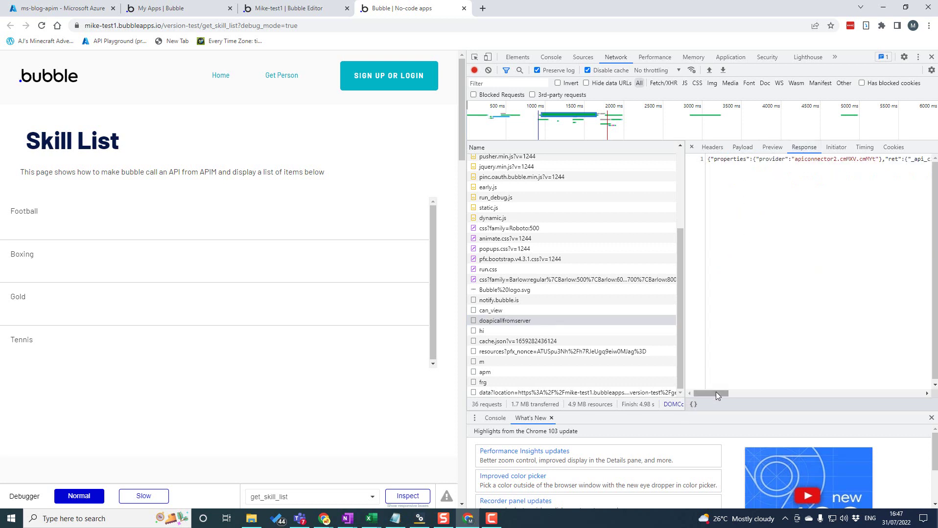
{"action": "left_click_drag", "start_coordinate": [716, 393], "coordinate": [760, 397]}
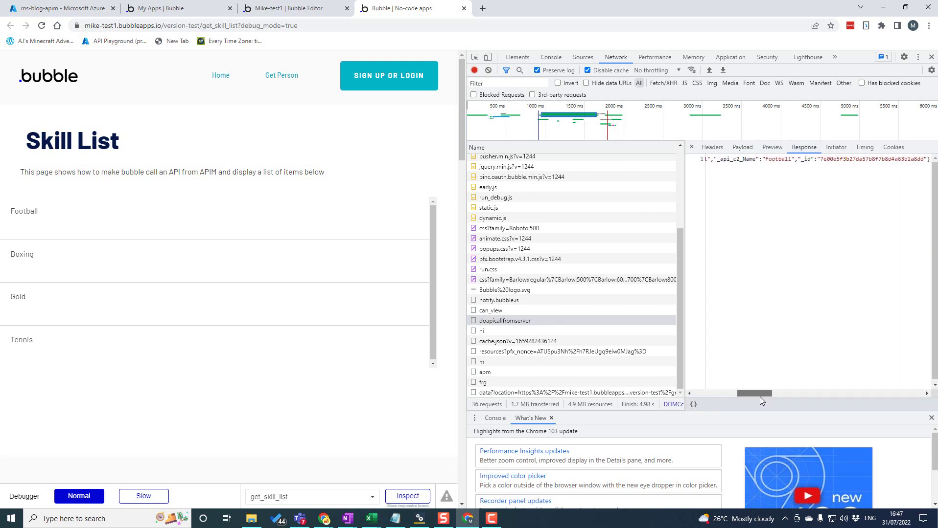
{"action": "left_click", "coordinate": [735, 160]}
{"action": "left_click_drag", "start_coordinate": [735, 160], "coordinate": [793, 159]}
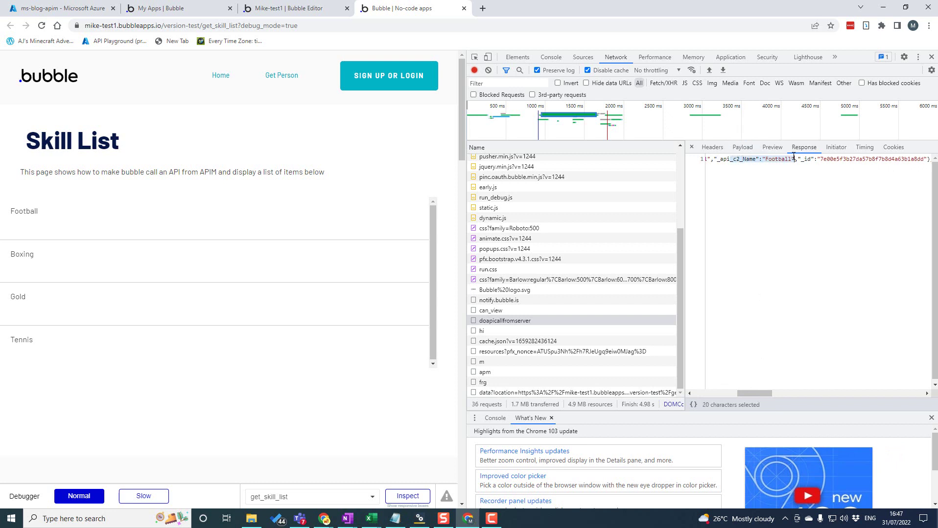